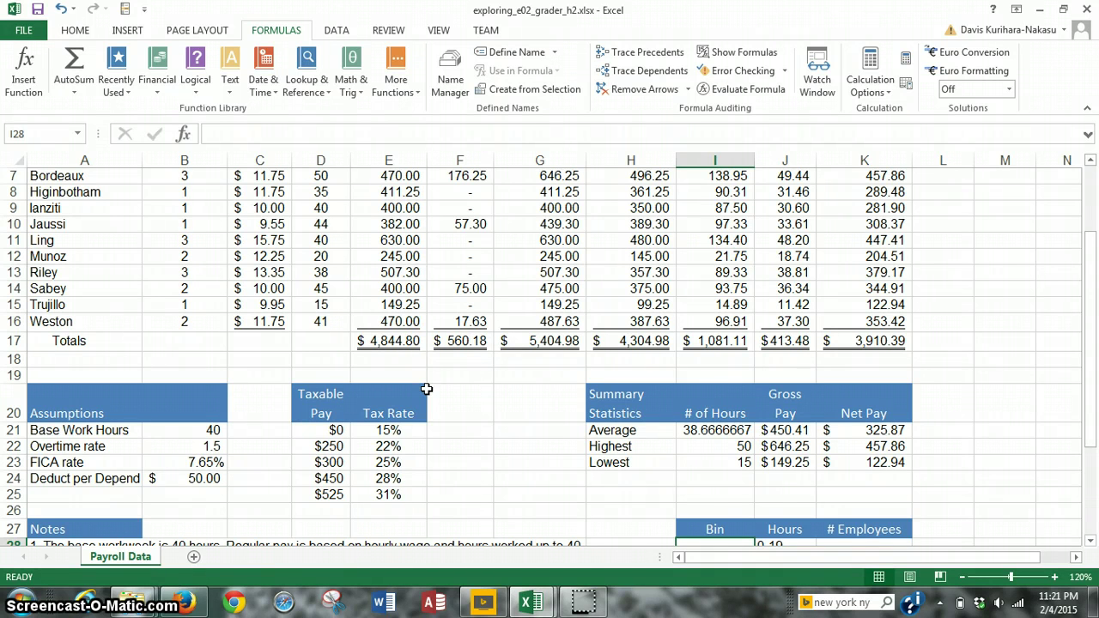
# Enter the bin limits 19, 29 and 40 into cells I28, I29 and I30.
pyautogui.scroll(2, 429, 363)
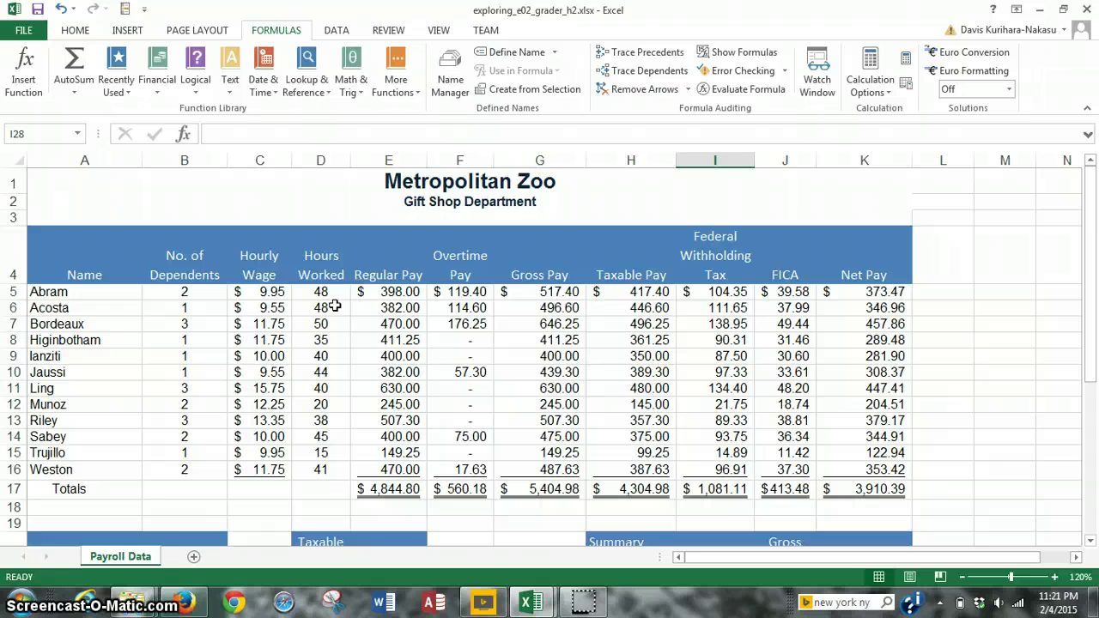
pyautogui.scroll(-6, 551, 367)
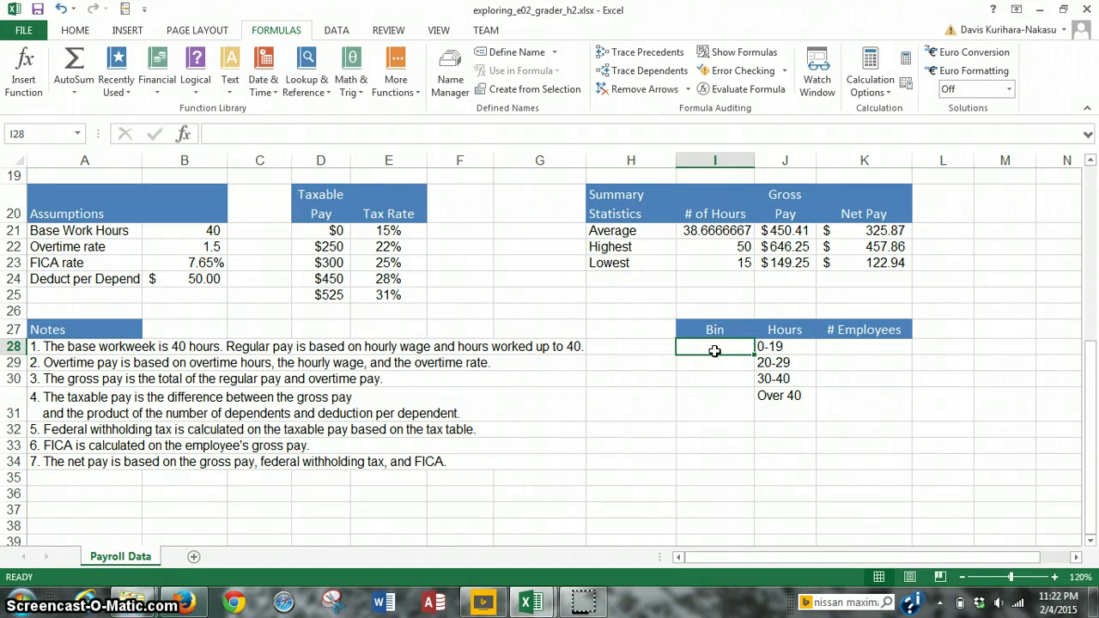
pyautogui.write('19')
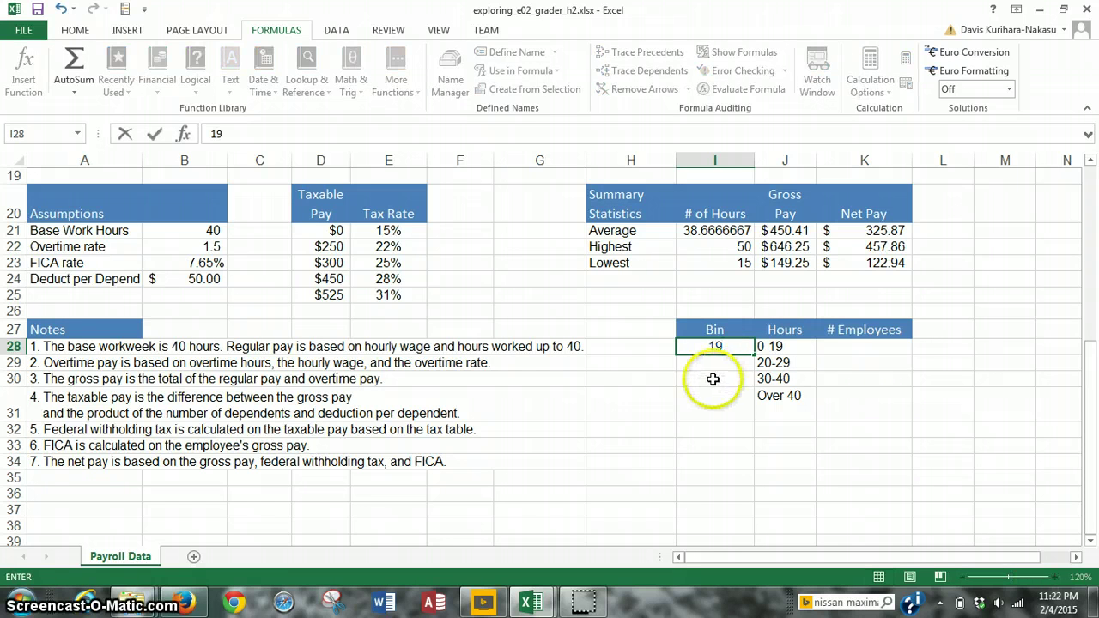
pyautogui.click(711, 366)
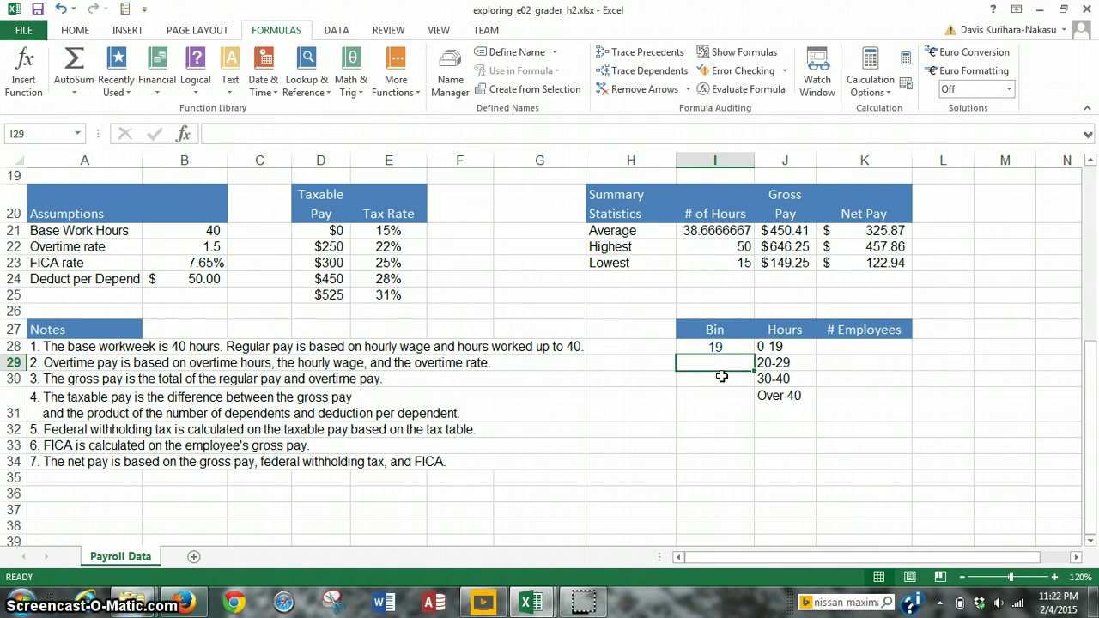
pyautogui.write('29')
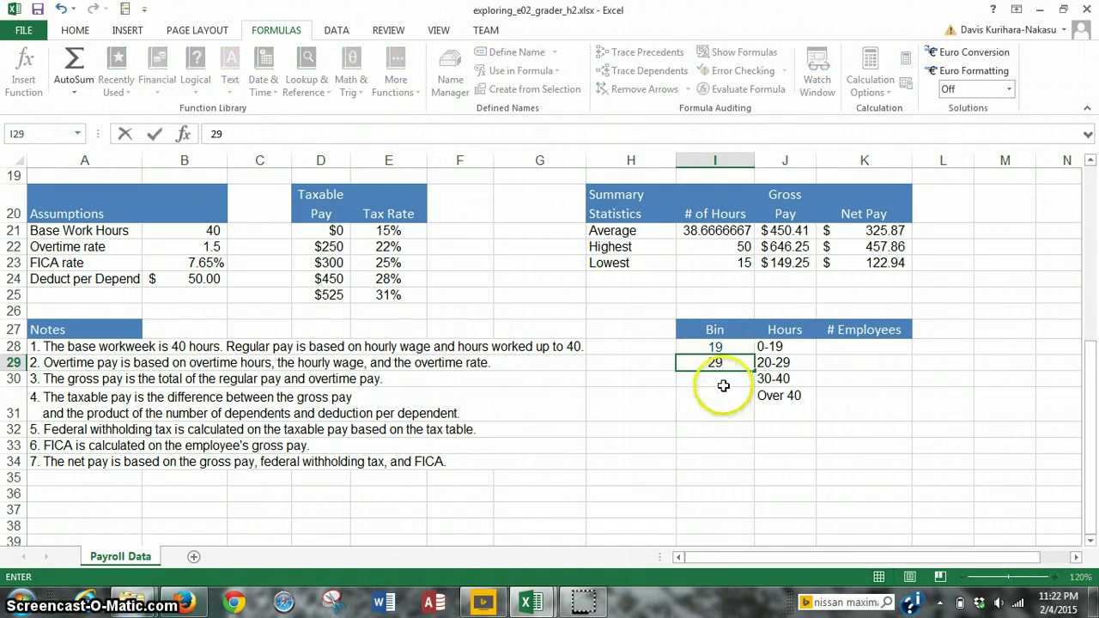
pyautogui.click(719, 381)
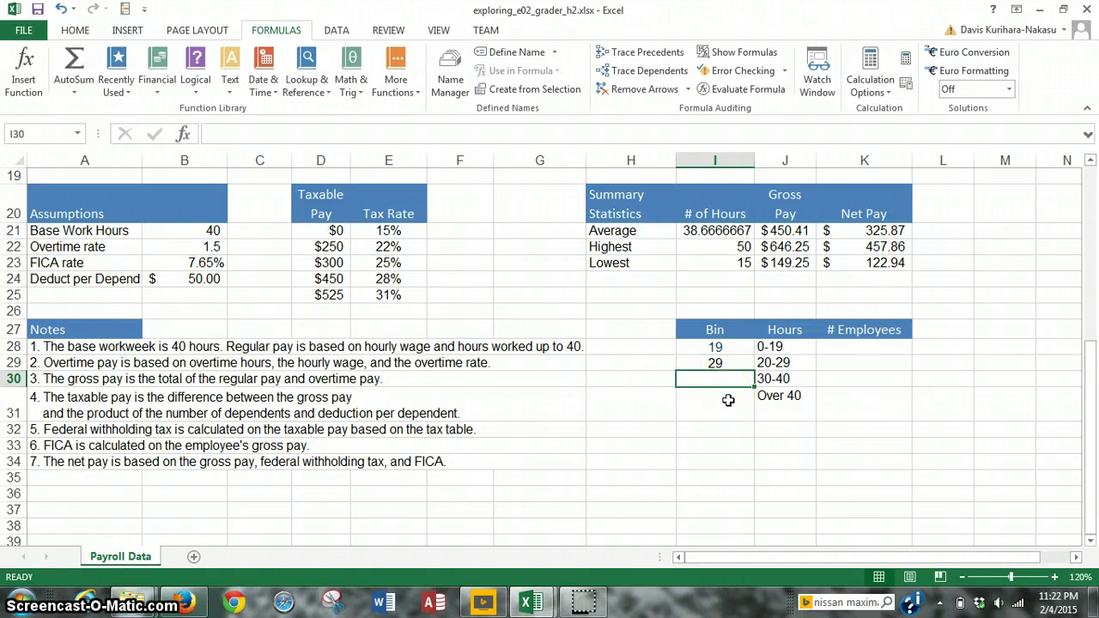
pyautogui.write('40')
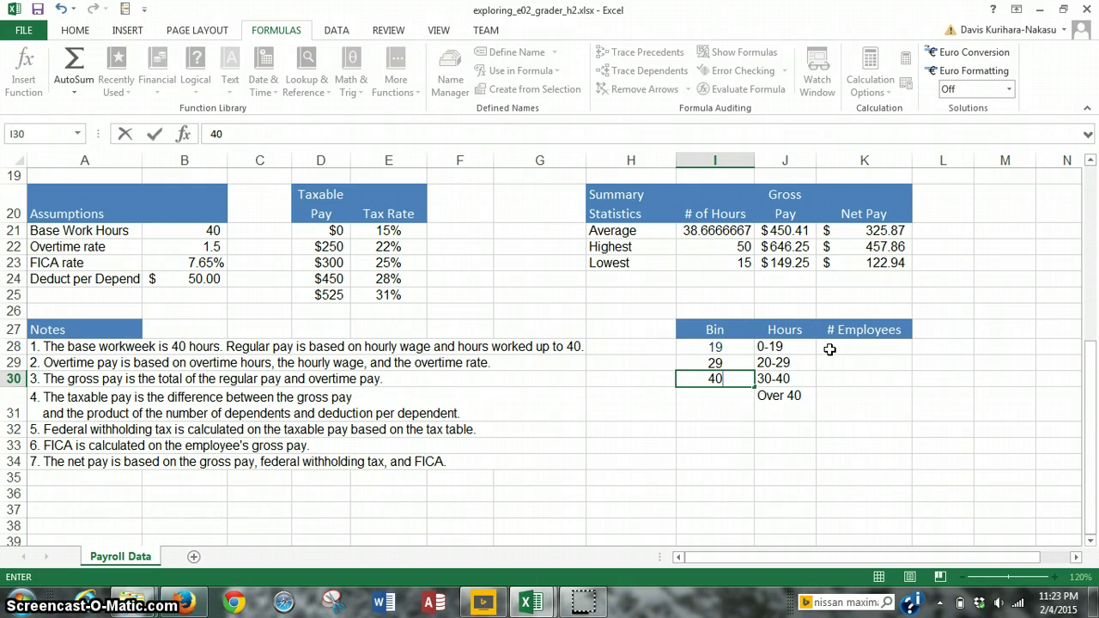
# Select K28:K31 and start a FREQUENCY formula from the =FR autocomplete list.
pyautogui.moveTo(829, 349); pyautogui.dragTo(840, 407)
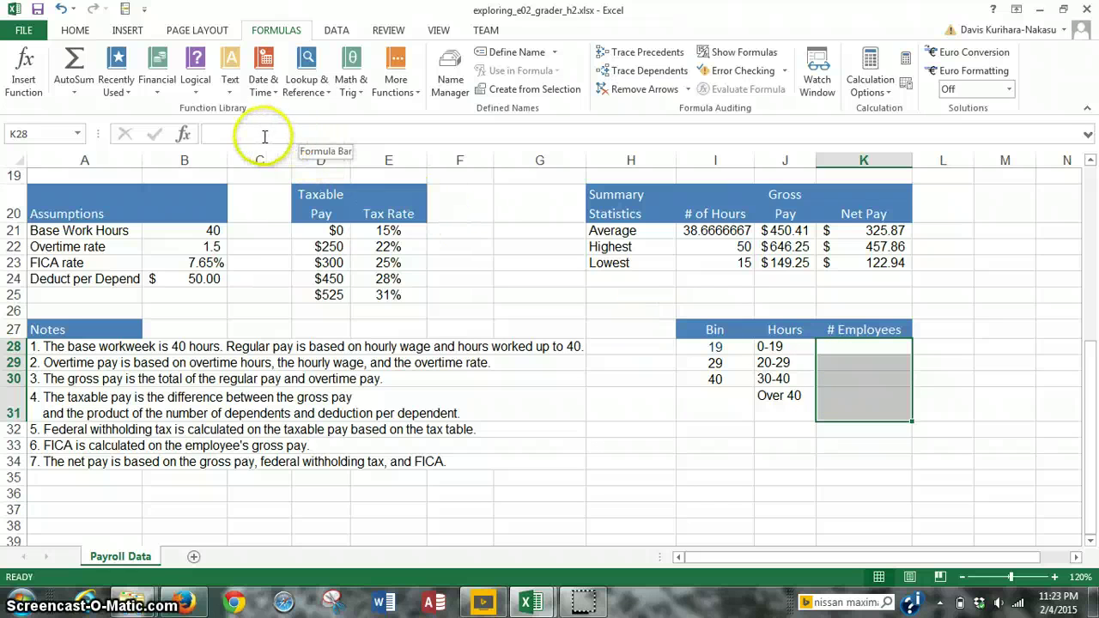
pyautogui.click(219, 134)
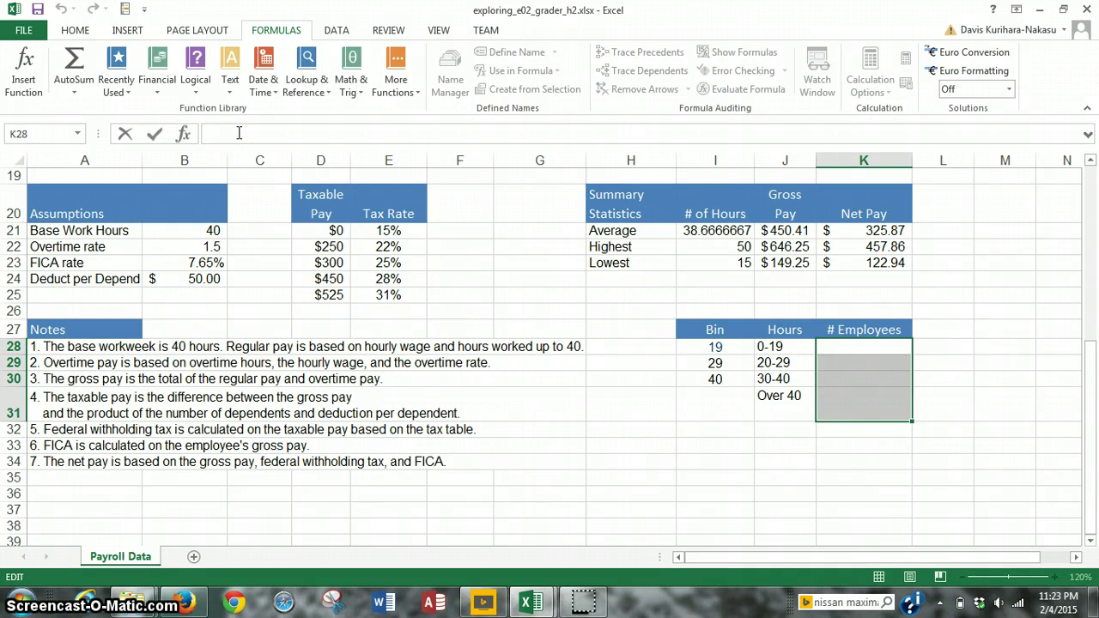
pyautogui.write('=')
pyautogui.write('F')
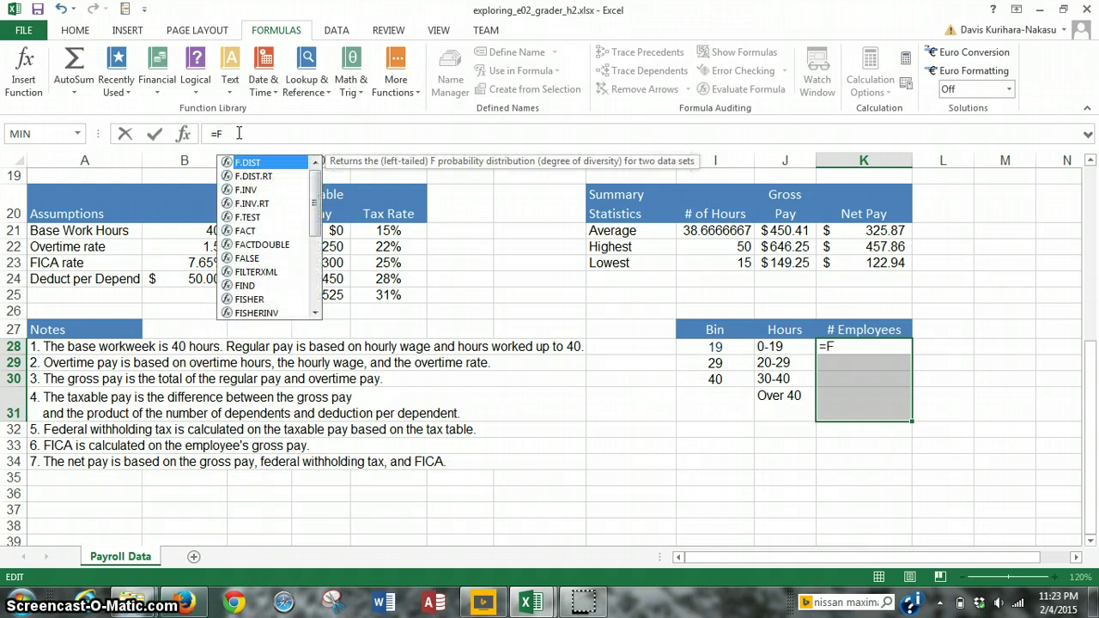
pyautogui.write('R')
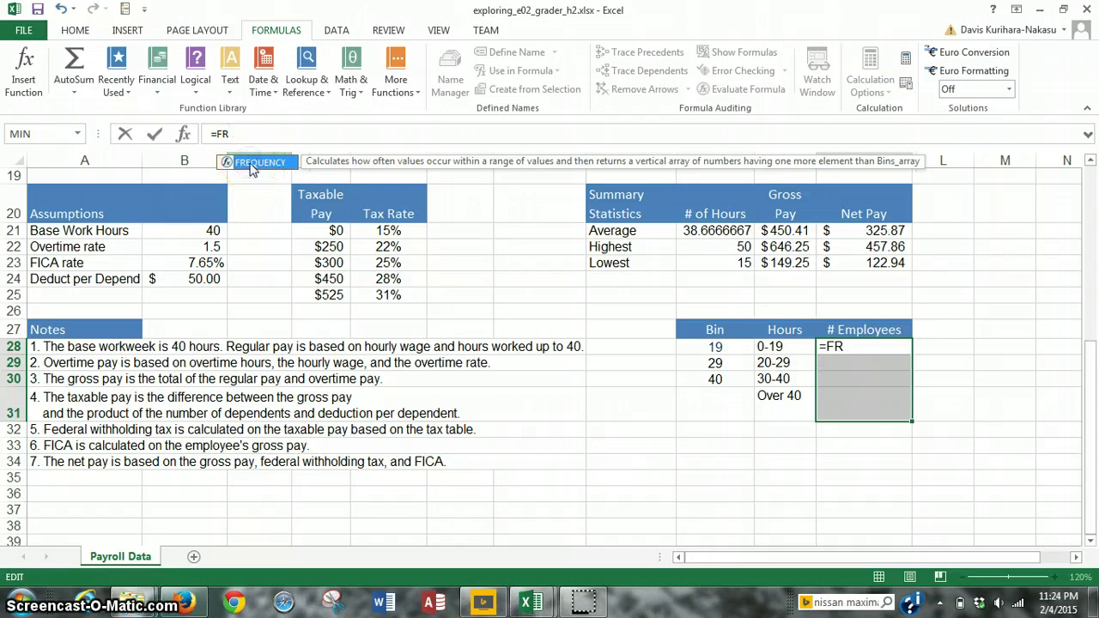
pyautogui.click(241, 138)
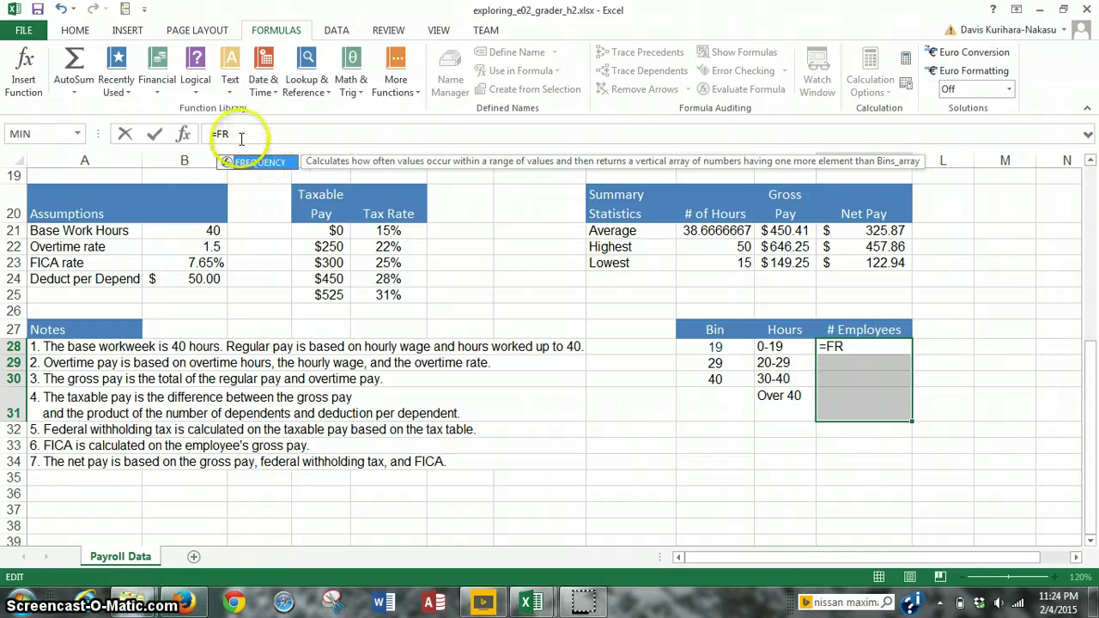
pyautogui.doubleClick(230, 162)
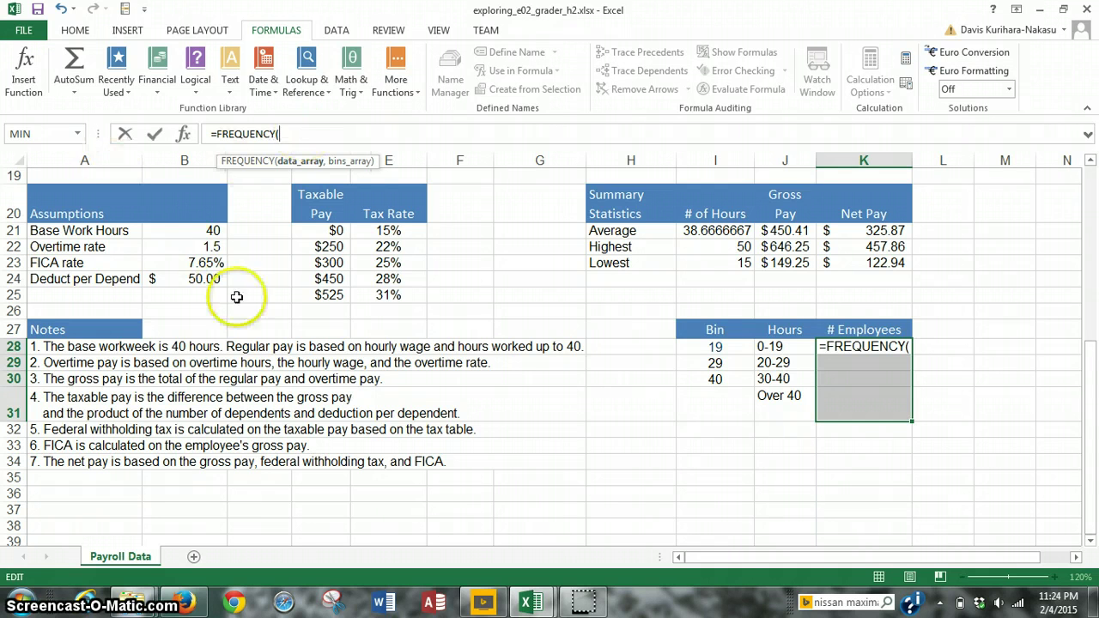
pyautogui.scroll(5, 255, 300)
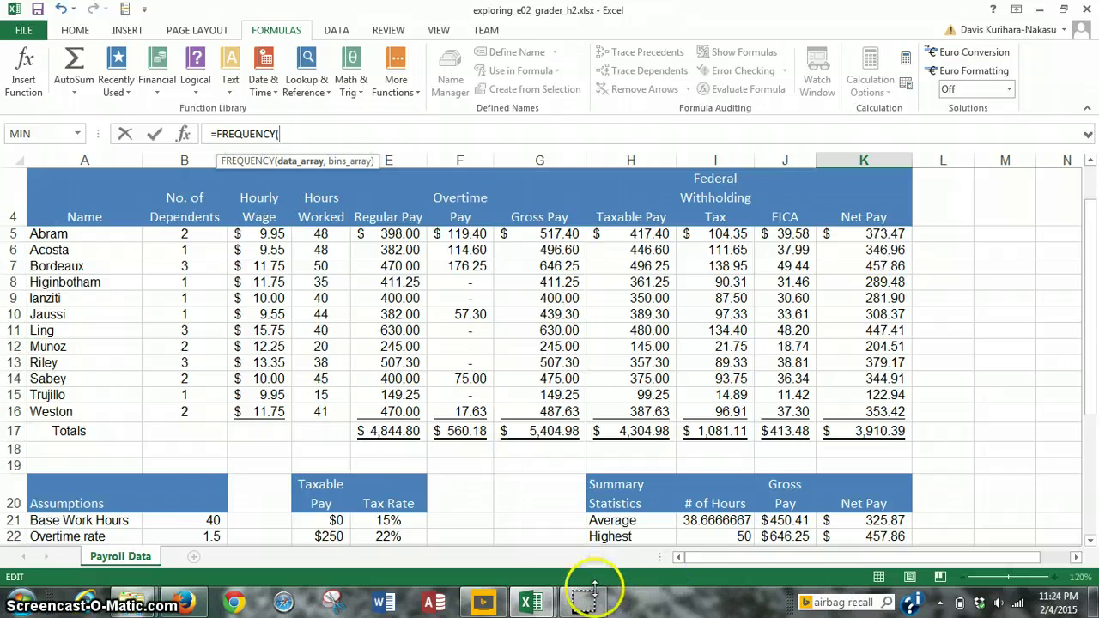
# Add the Hours Worked range D5:D16 as FREQUENCY's data argument, followed by a comma.
pyautogui.scroll(-4, 294, 306)
pyautogui.scroll(4, 301, 317)
pyautogui.scroll(1, 300, 317)
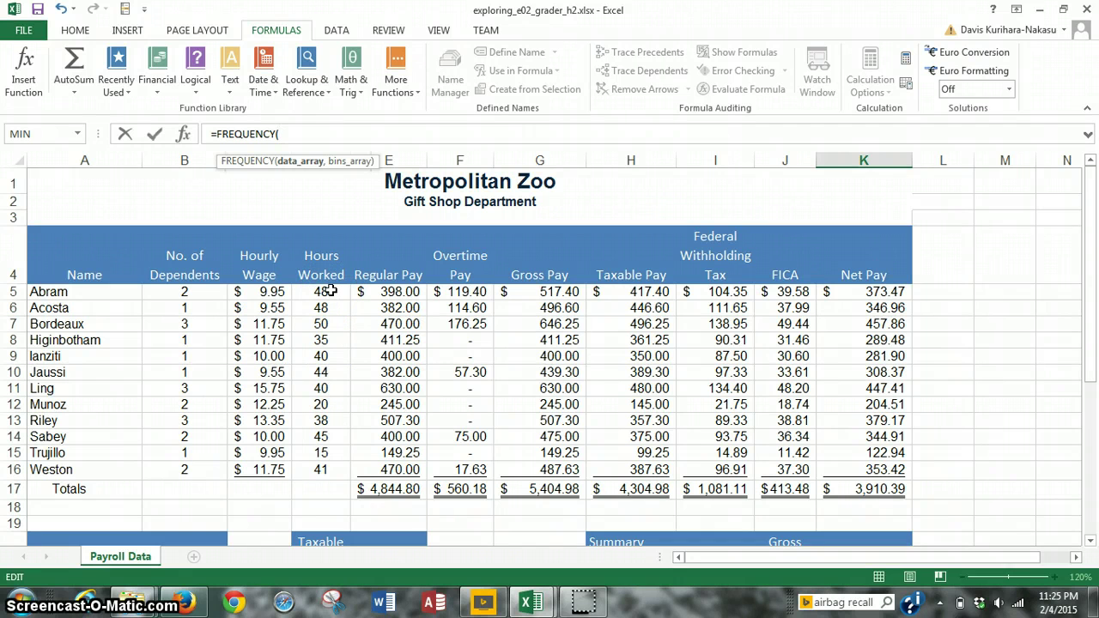
pyautogui.moveTo(331, 291); pyautogui.dragTo(332, 468)
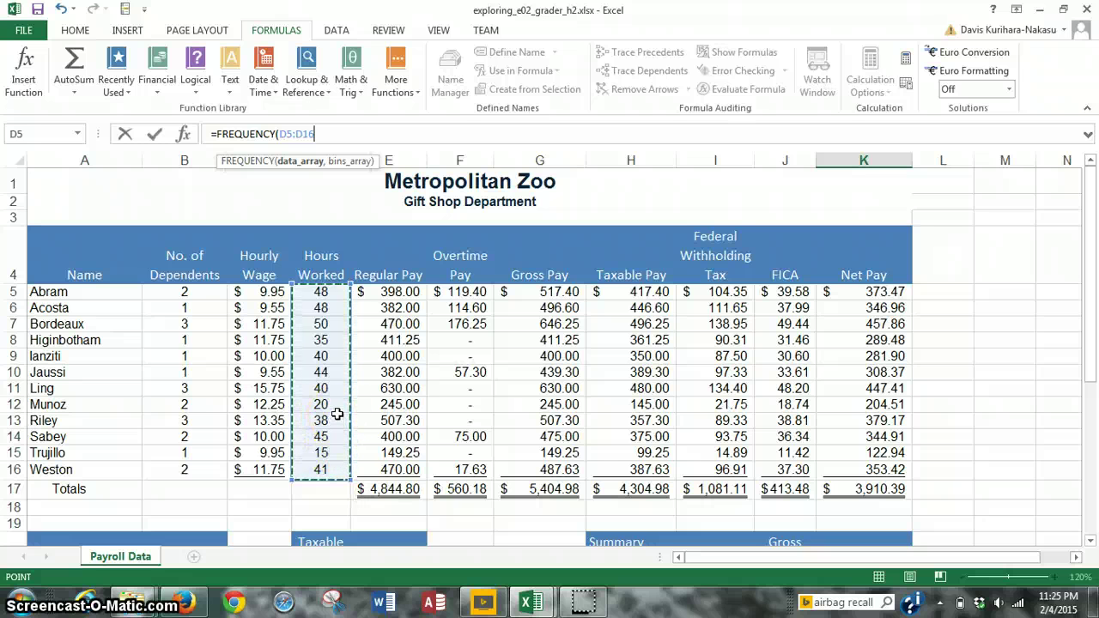
pyautogui.write(',')
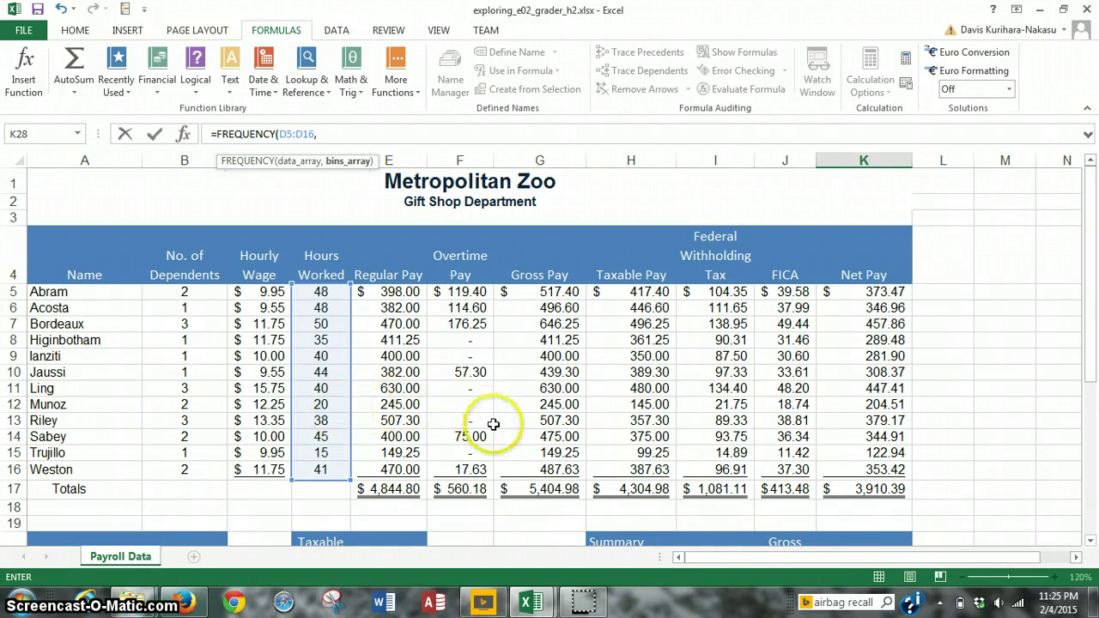
pyautogui.scroll(-4, 962, 416)
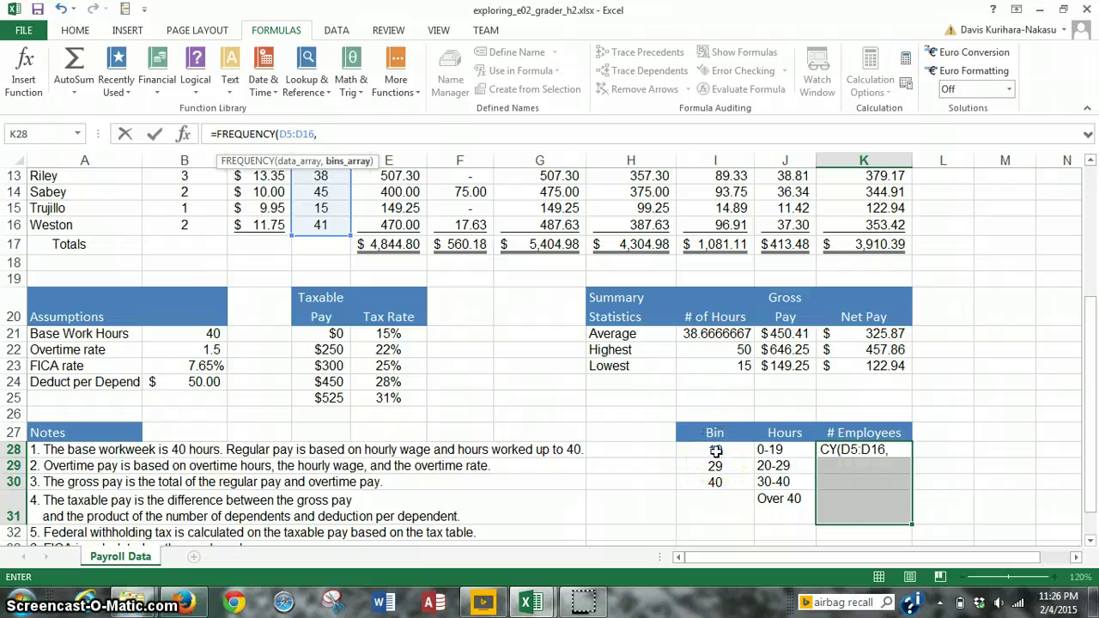
# Add I28:I30 as the bins so the formula reads =FREQUENCY(D5:D16,I28:I30).
pyautogui.moveTo(715, 450); pyautogui.dragTo(721, 475)
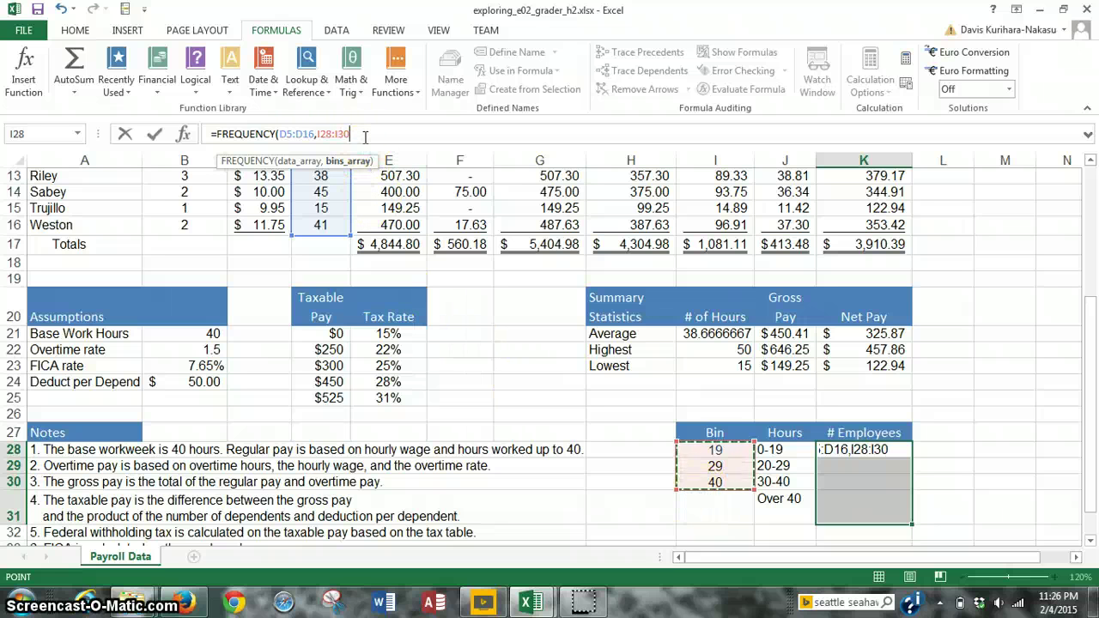
pyautogui.hotkey('ctrl', 'shift')
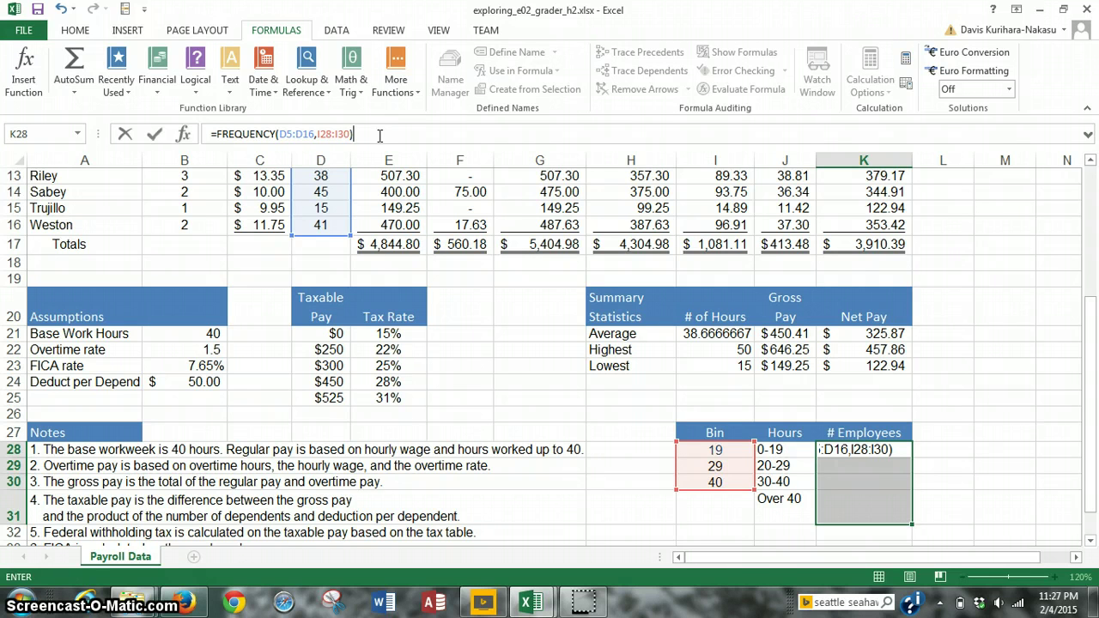
pyautogui.hotkey('ctrl', 'shift', 'Return')
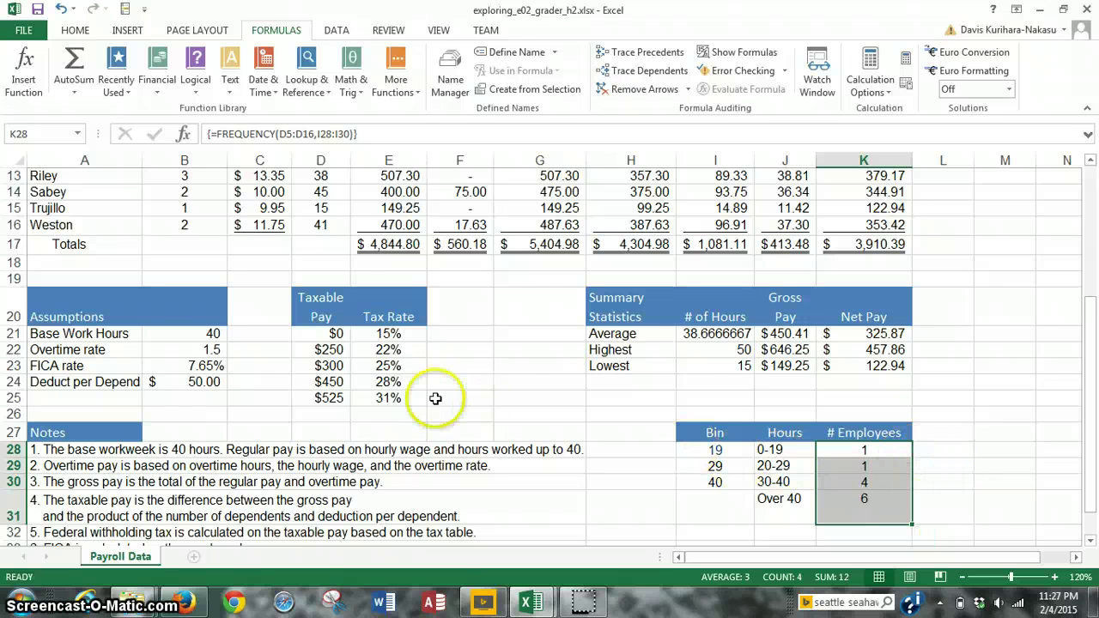
pyautogui.scroll(3, 434, 397)
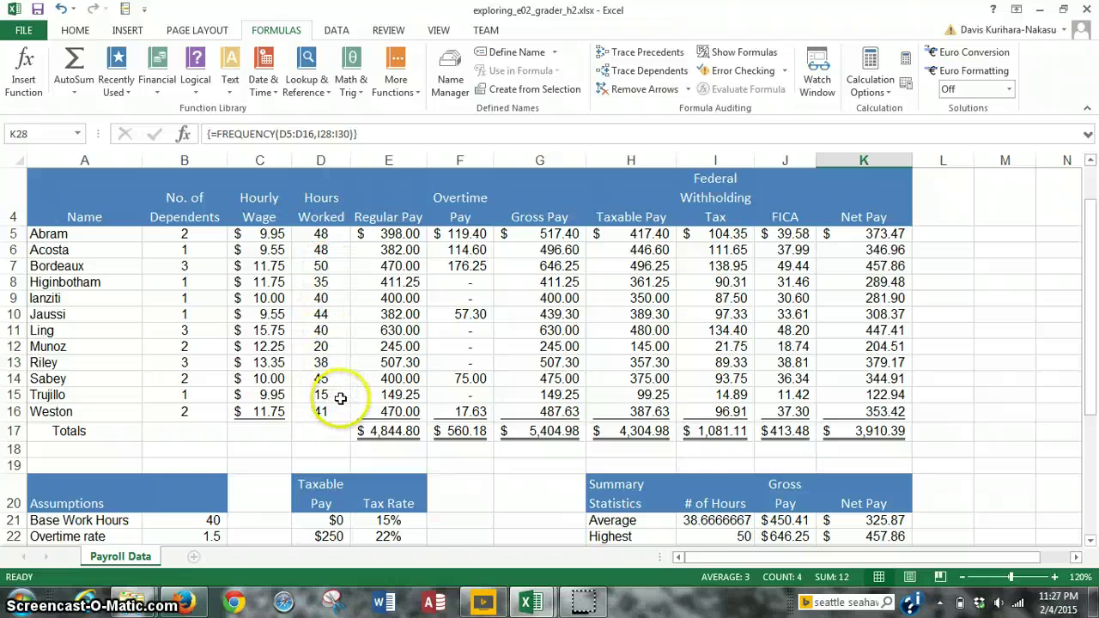
pyautogui.scroll(-1, 346, 405)
pyautogui.scroll(-3, 346, 405)
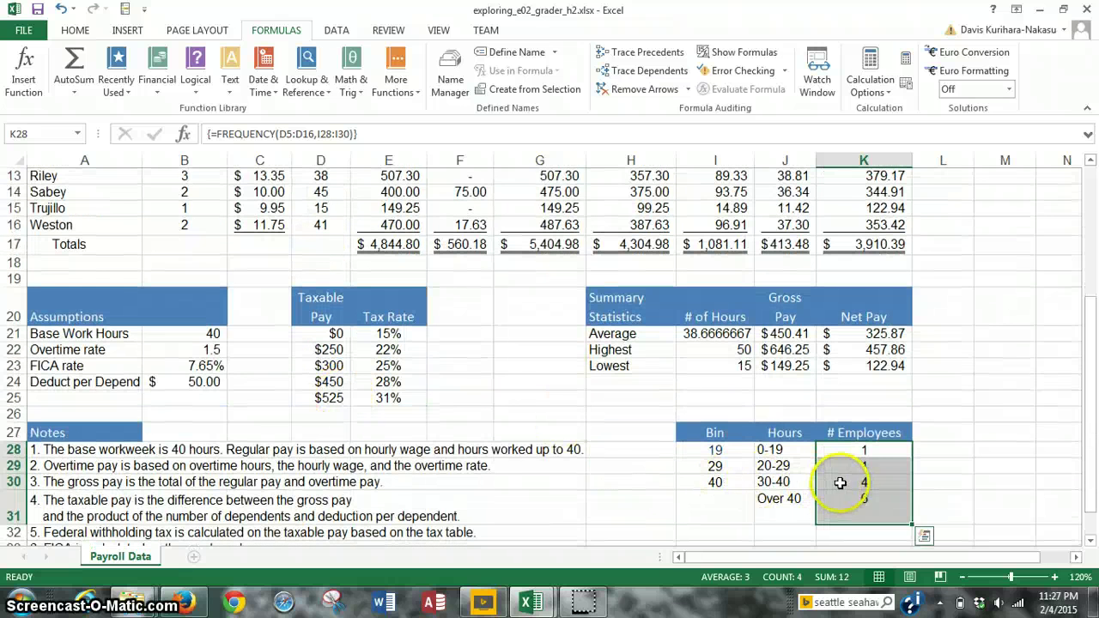
pyautogui.scroll(4, 638, 492)
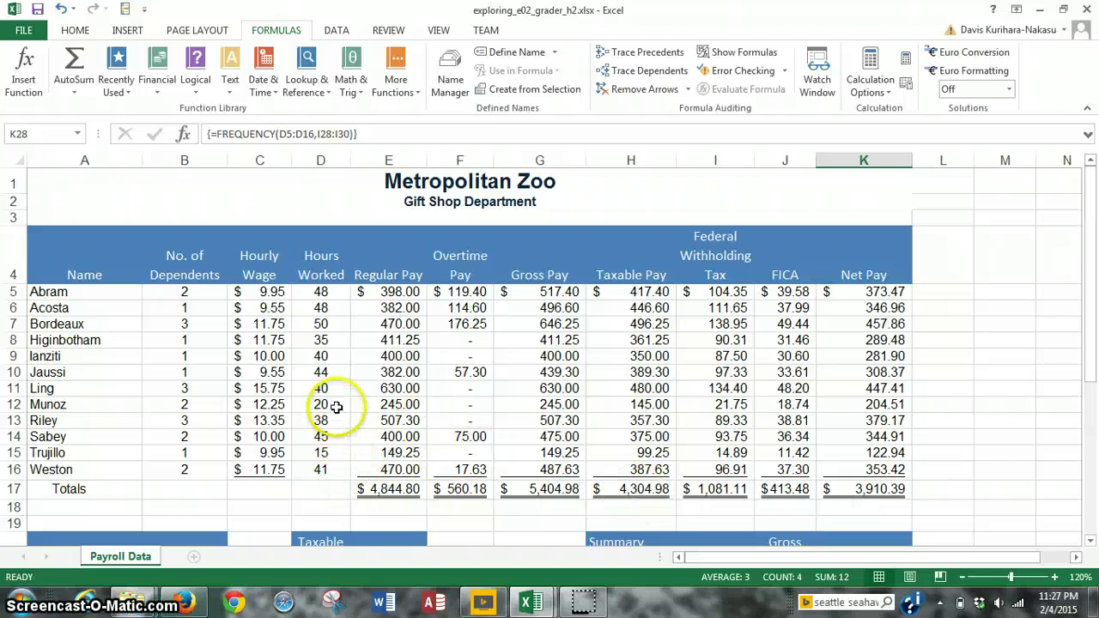
pyautogui.scroll(-3, 400, 498)
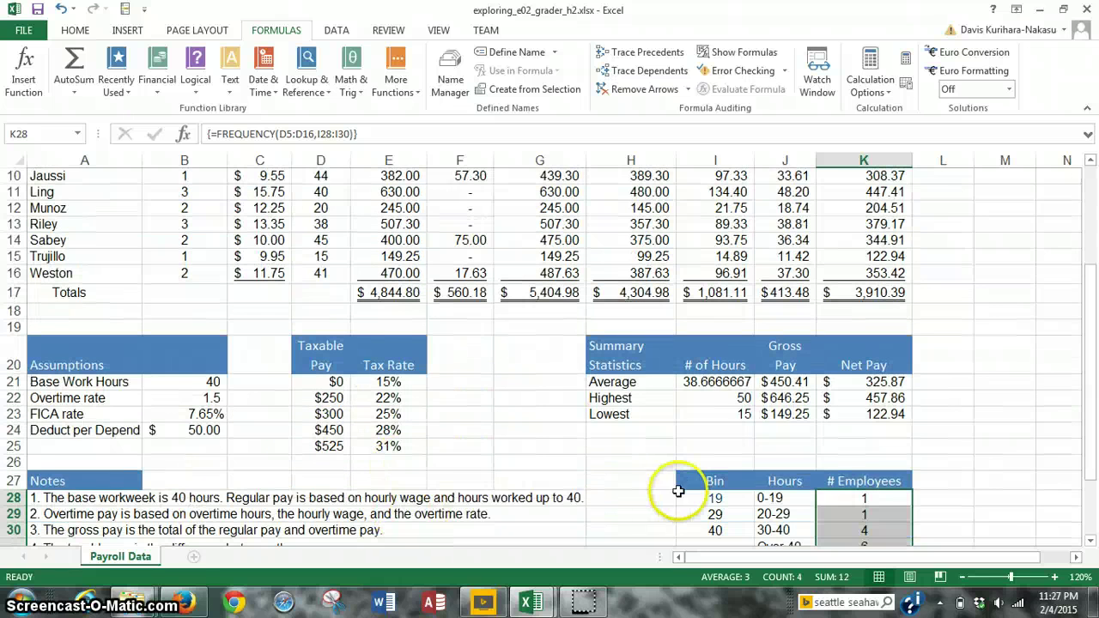
pyautogui.scroll(-1, 679, 491)
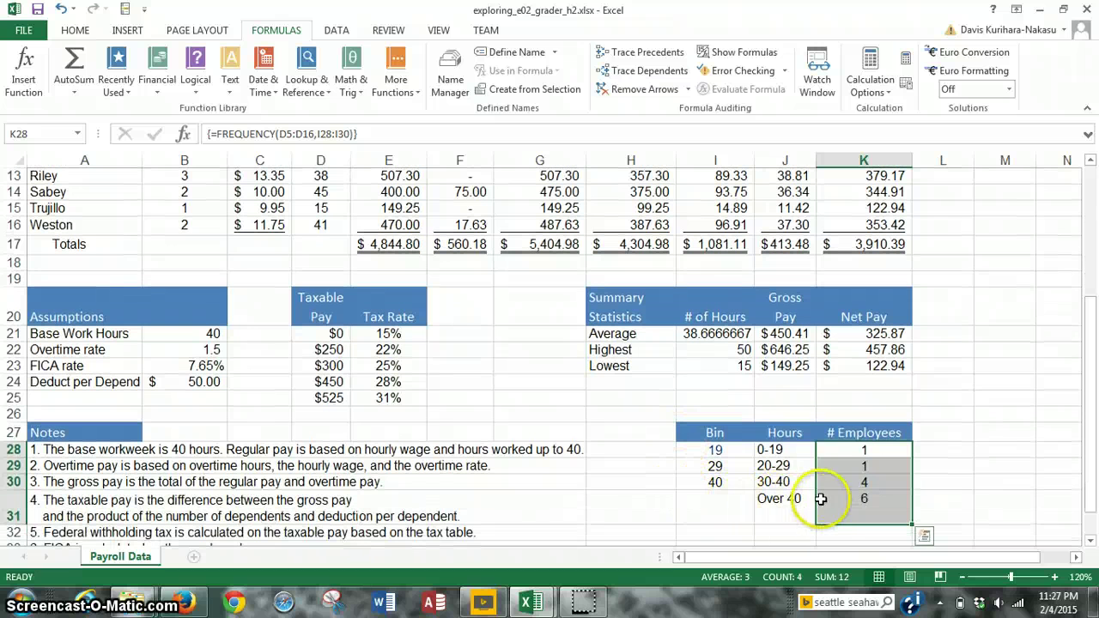
pyautogui.scroll(4, 717, 489)
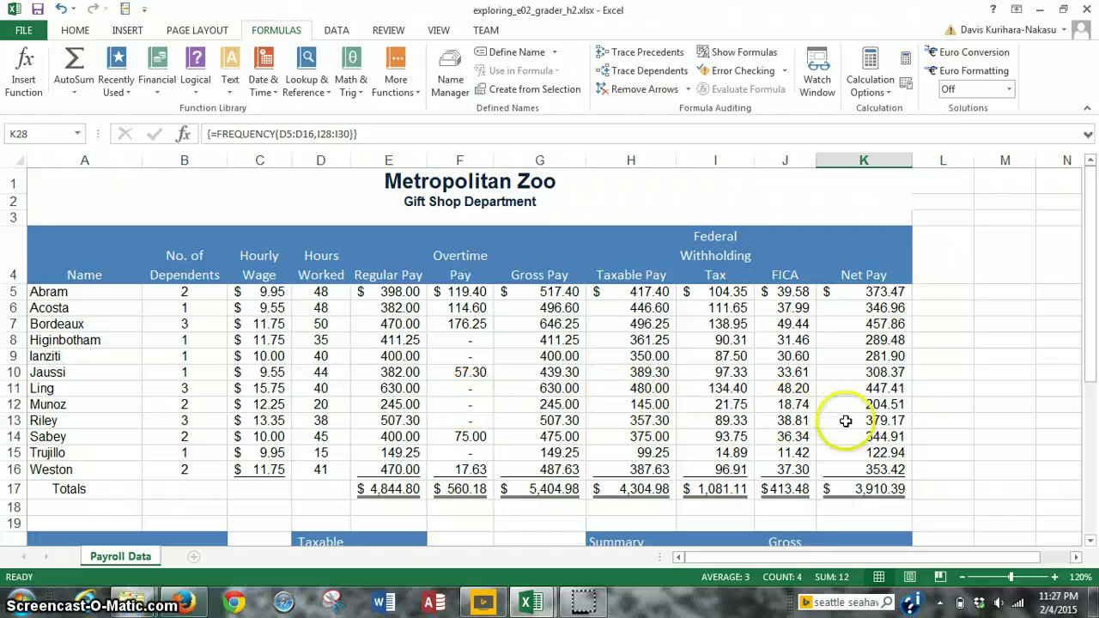
pyautogui.scroll(-4, 967, 422)
pyautogui.scroll(-2, 967, 422)
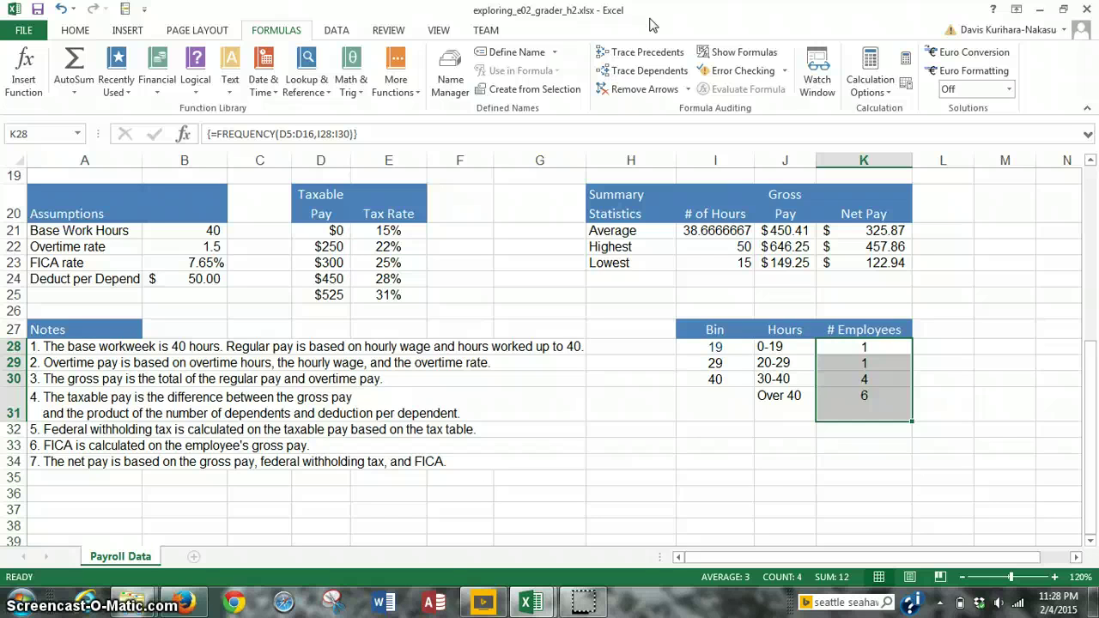
pyautogui.click(625, 428)
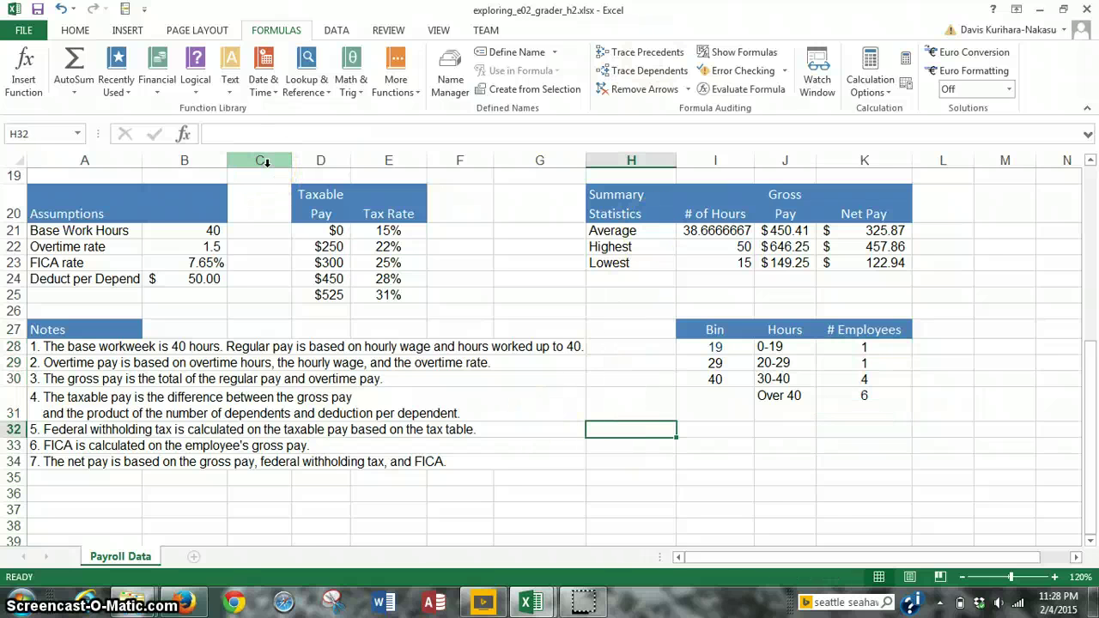
# Open Page Setup from the Page Layout tab at its Header/Footer settings.
pyautogui.click(202, 36)
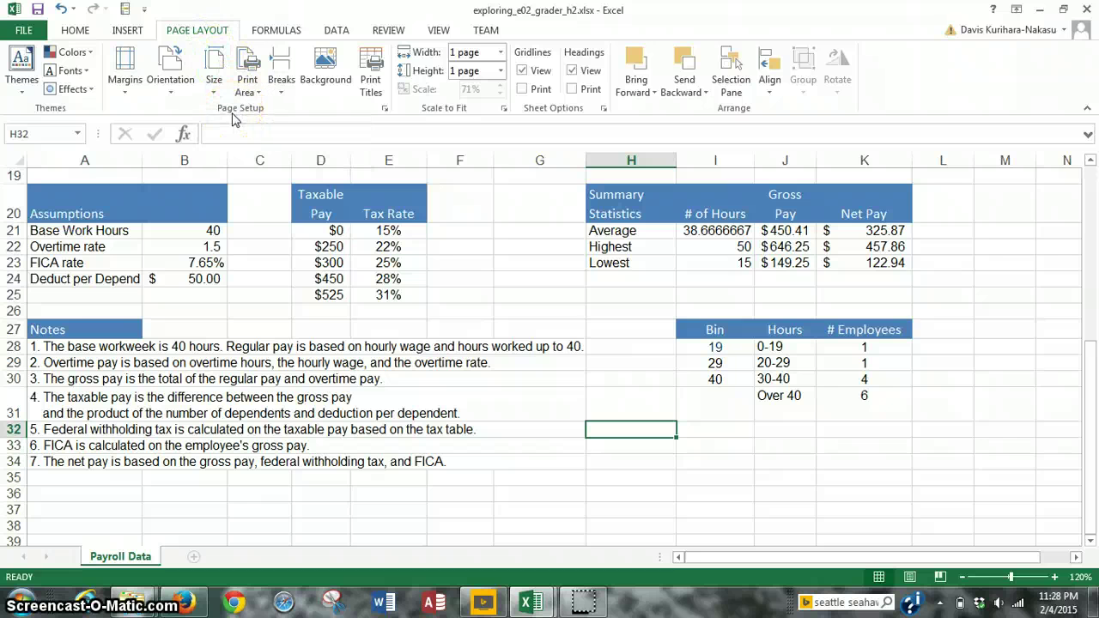
pyautogui.click(385, 110)
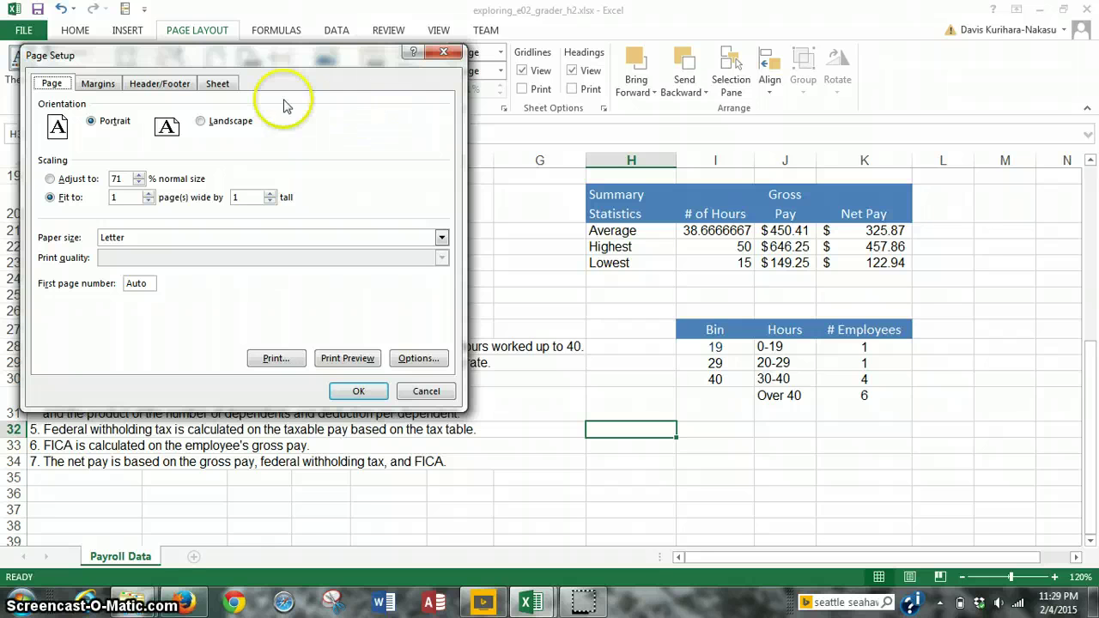
pyautogui.click(161, 90)
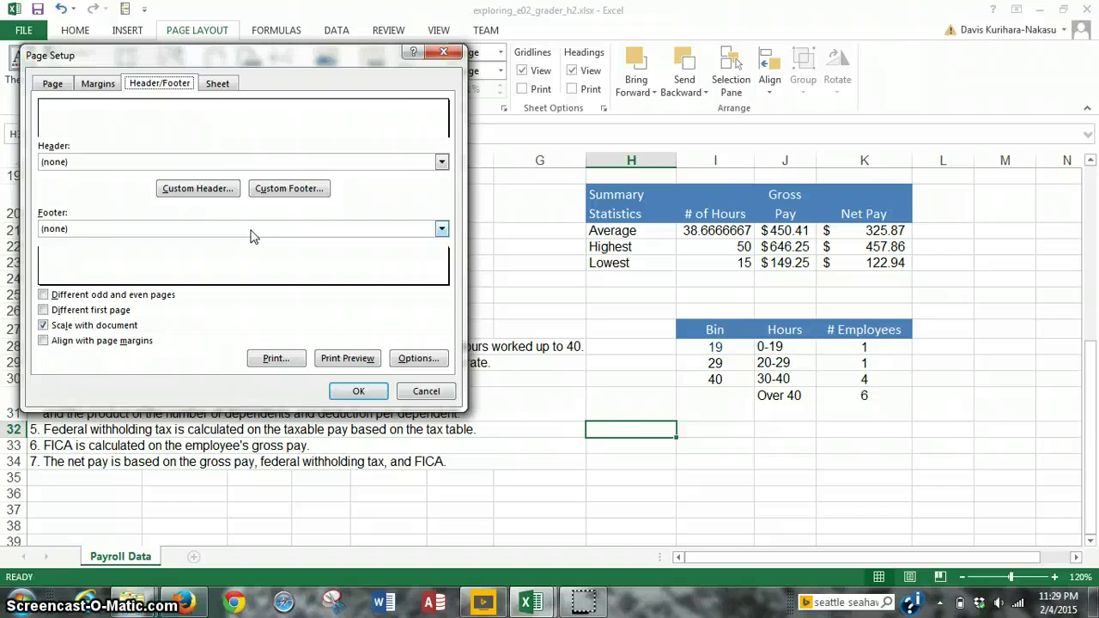
# Open the custom footer editor with 'Exploring Series' in the left section.
pyautogui.click(266, 190)
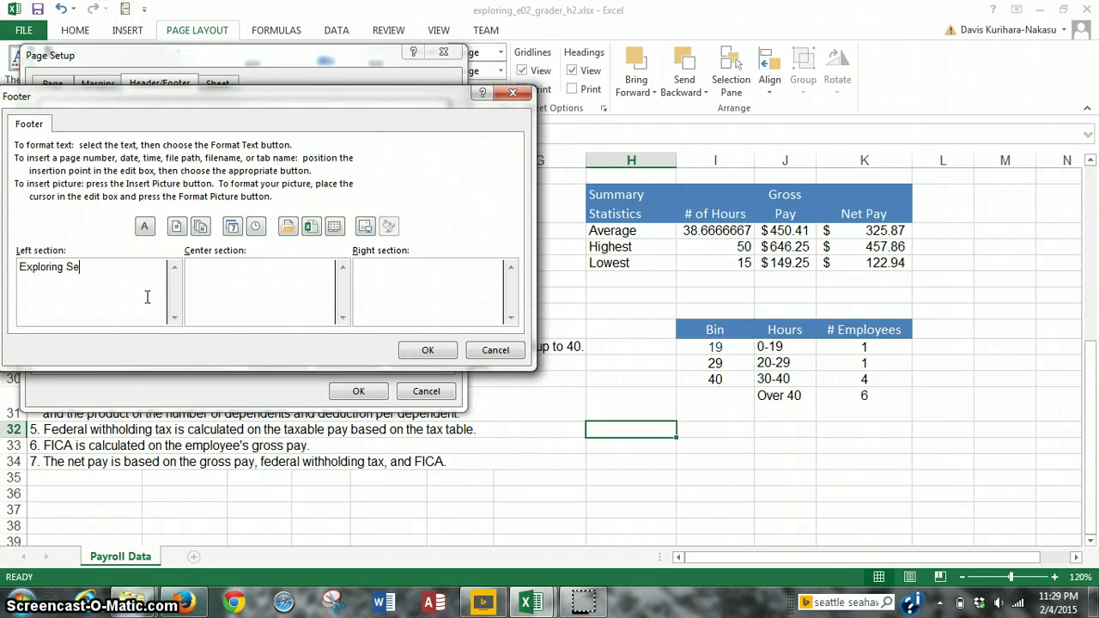
pyautogui.click(214, 273)
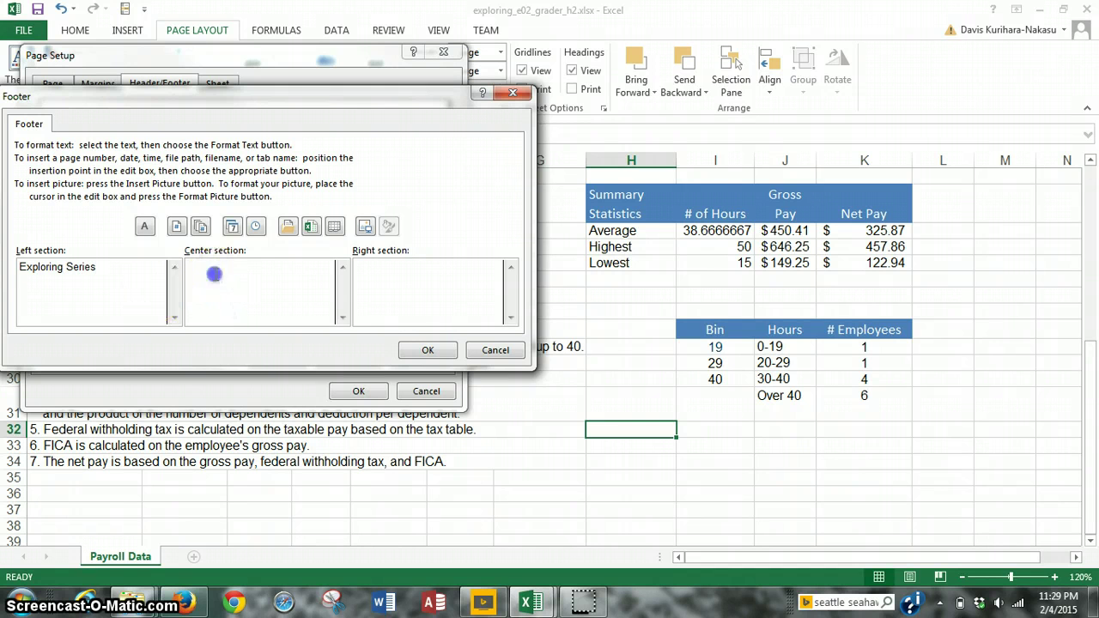
pyautogui.click(332, 233)
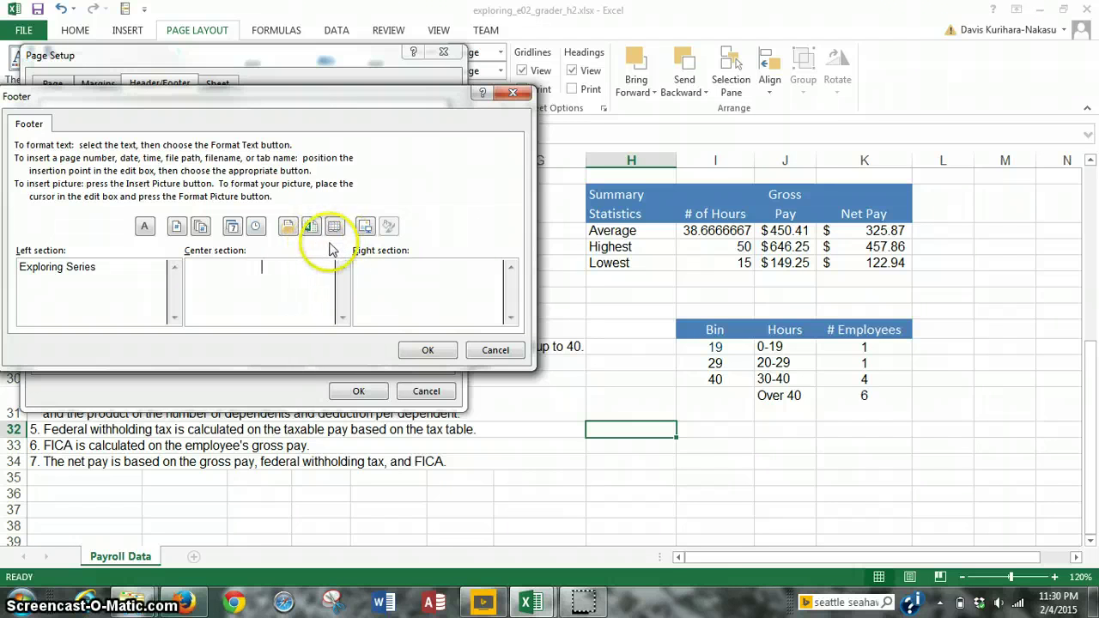
# Insert the sheet name in the center footer section and the file name on the right, then accept.
pyautogui.click(336, 229)
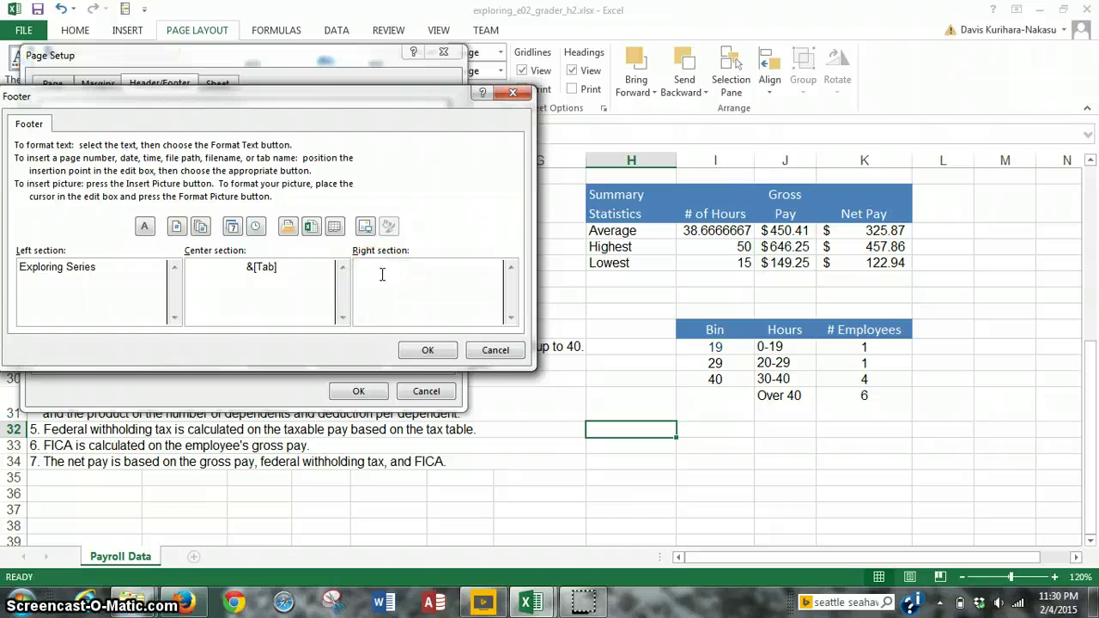
pyautogui.click(471, 270)
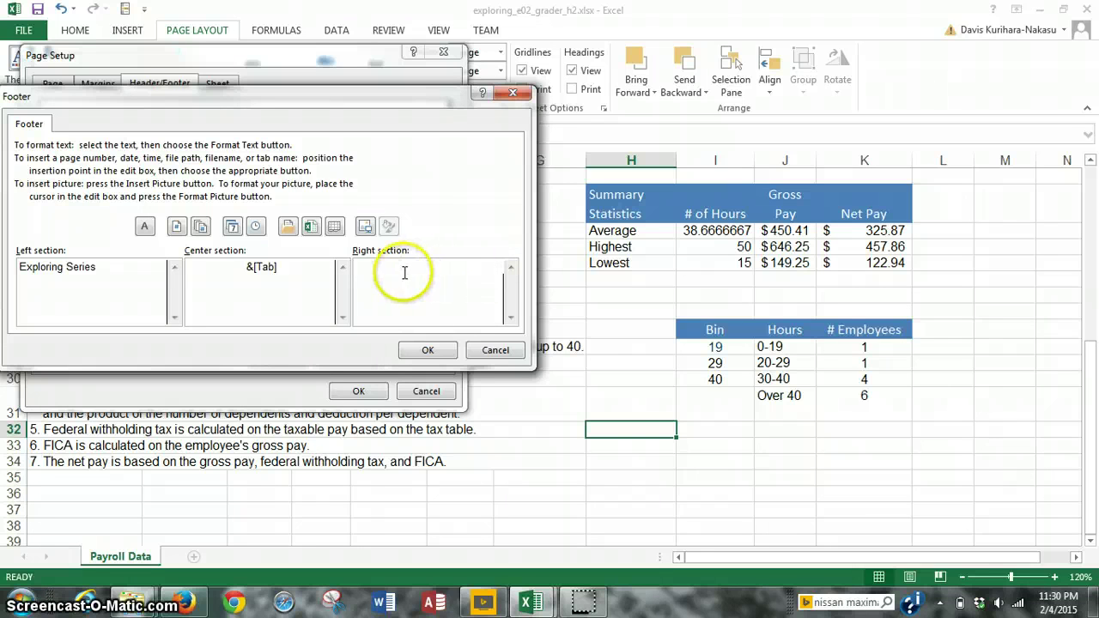
pyautogui.click(311, 226)
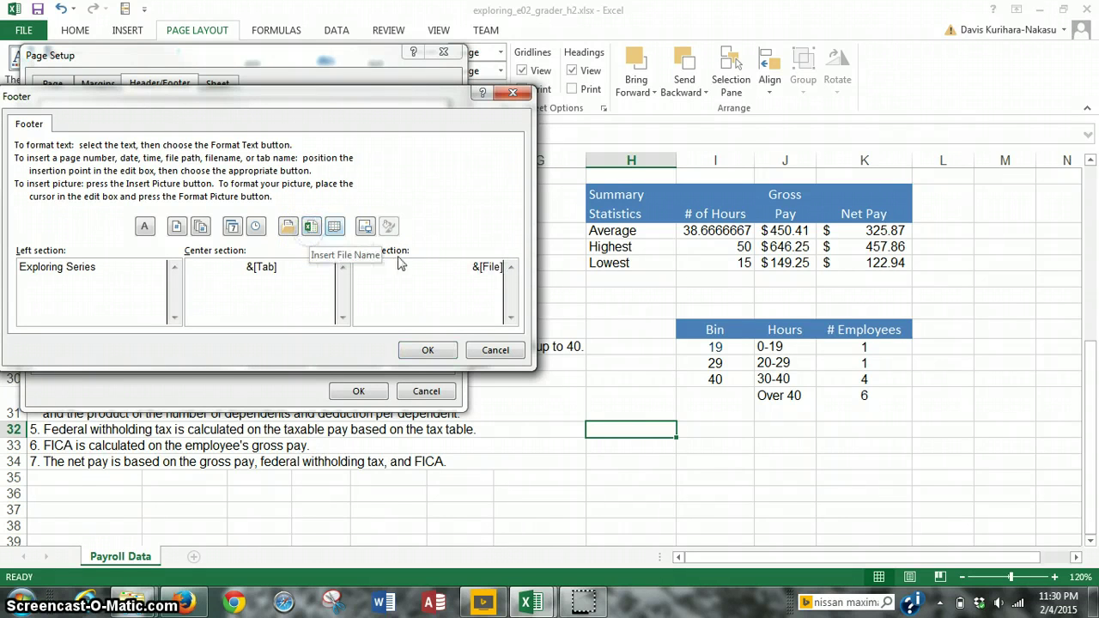
pyautogui.click(427, 351)
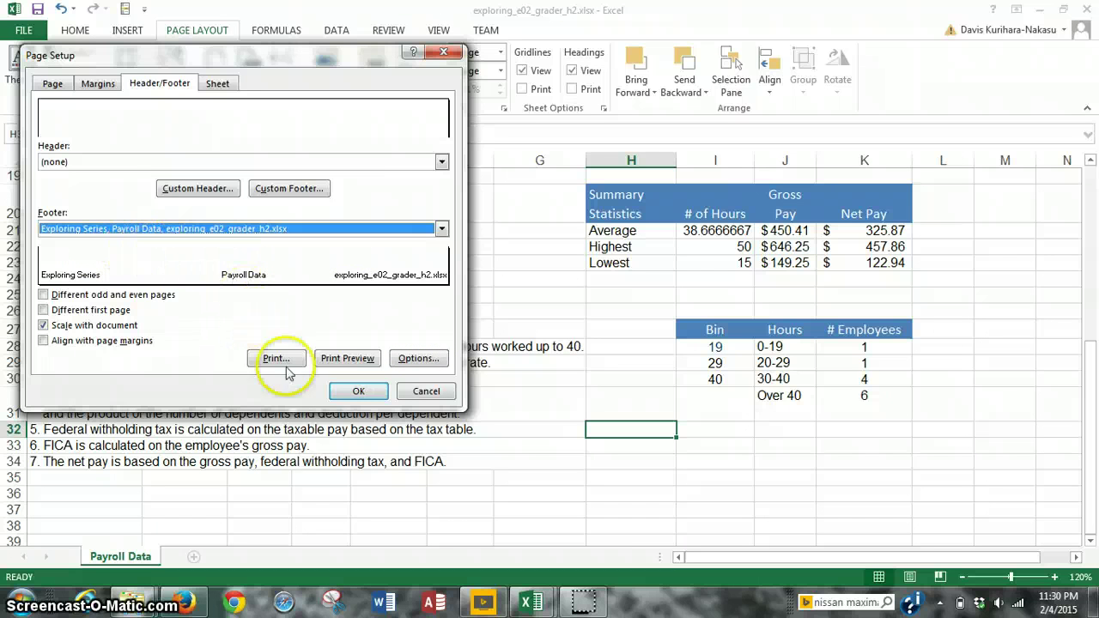
# Apply the page setup and check the footer in Page Layout view.
pyautogui.click(346, 390)
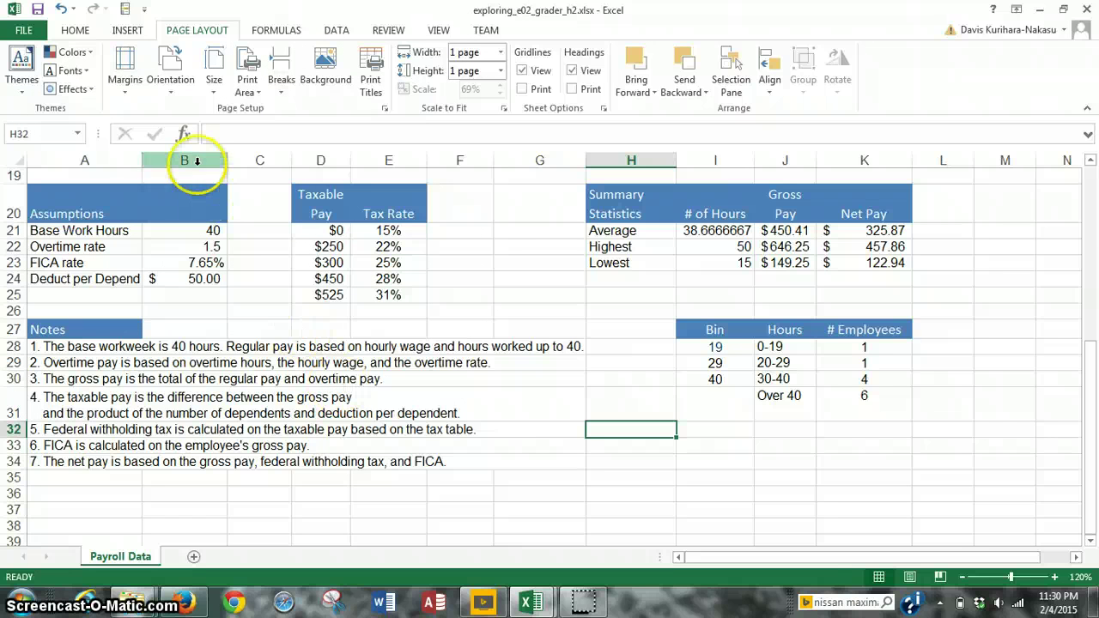
pyautogui.click(434, 32)
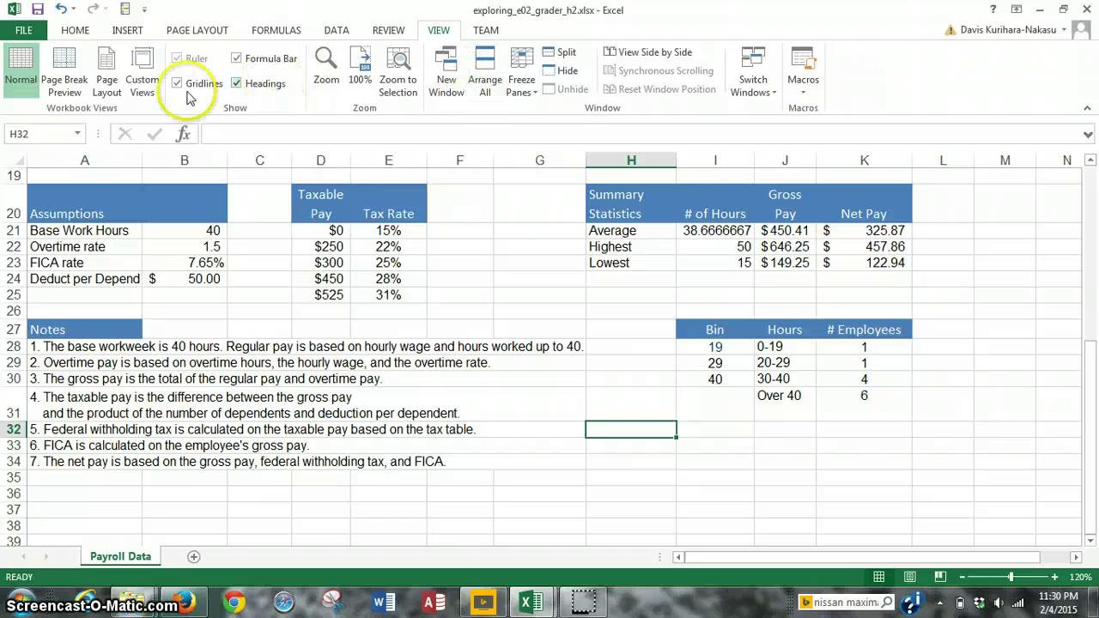
pyautogui.click(104, 86)
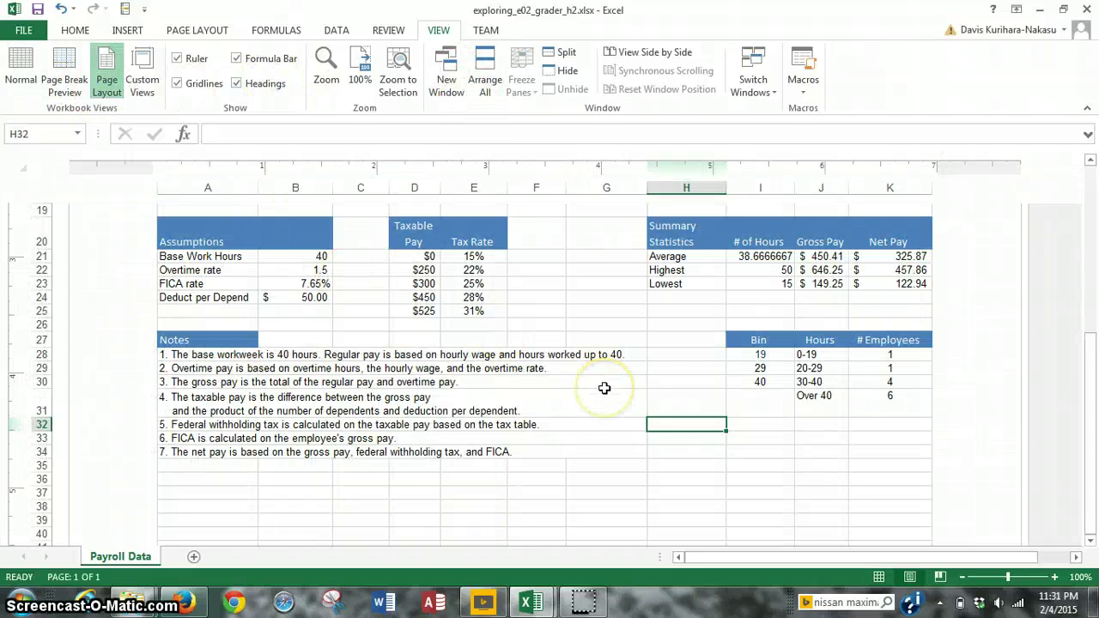
pyautogui.scroll(-6, 604, 388)
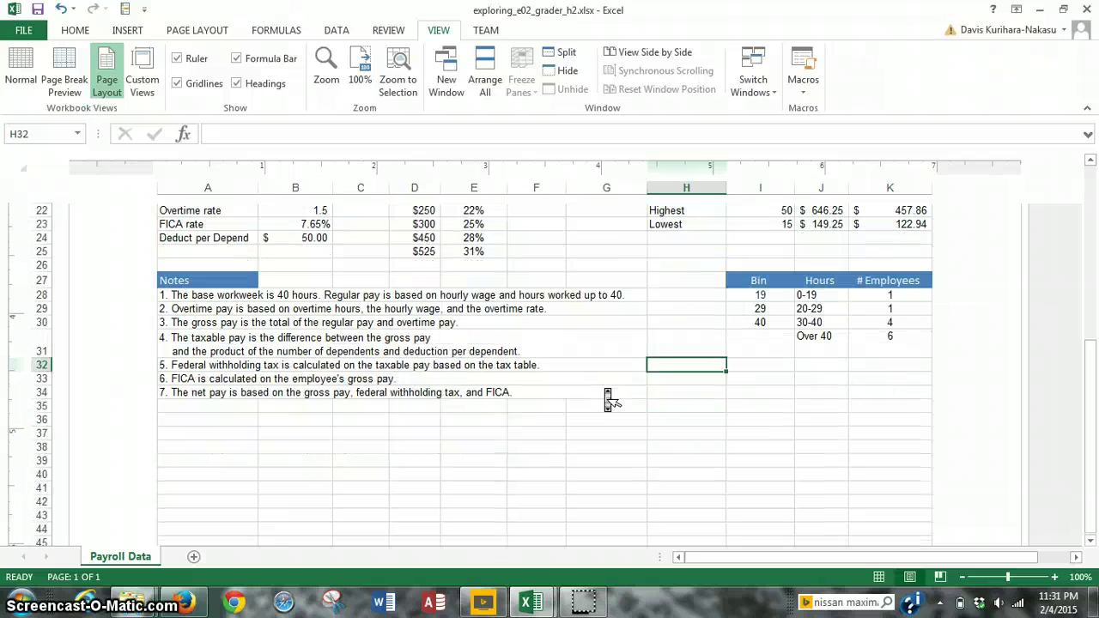
pyautogui.scroll(-7, 610, 400)
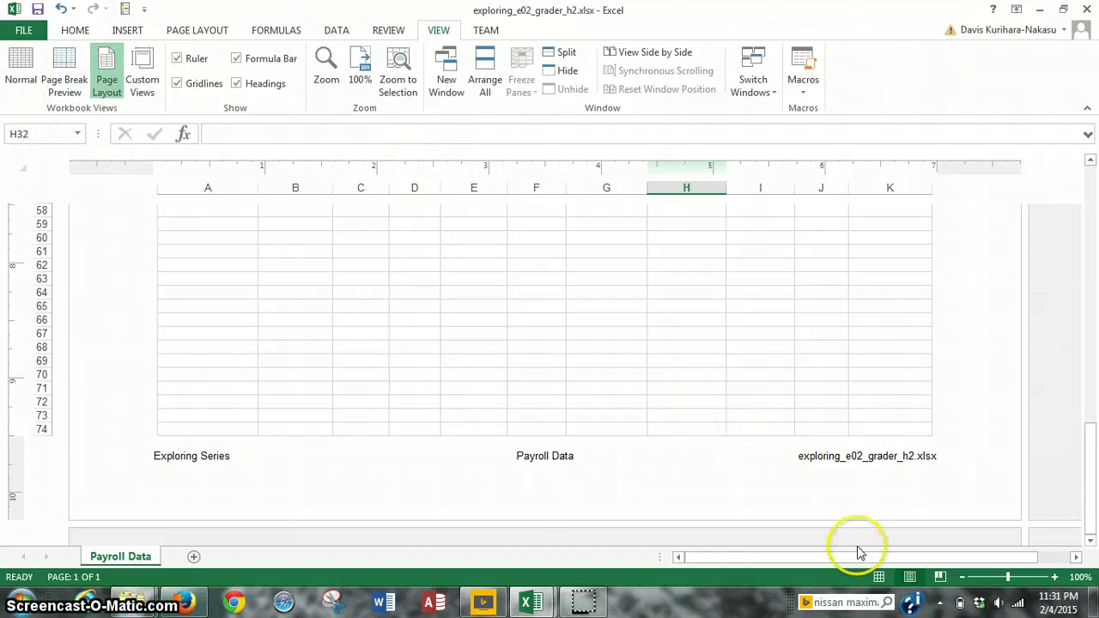
pyautogui.click(878, 576)
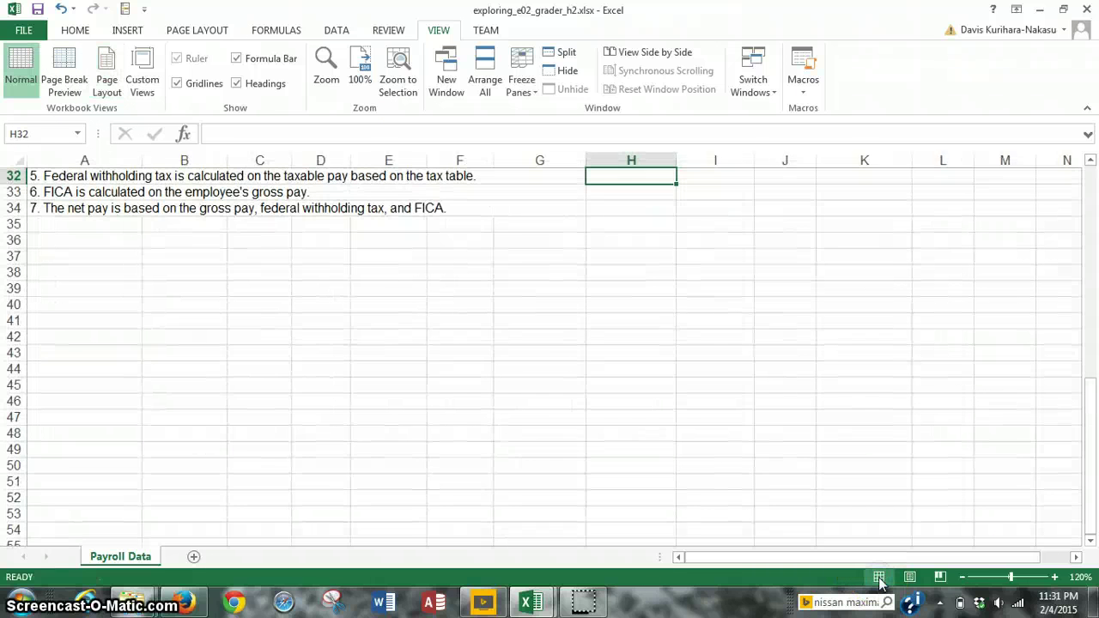
pyautogui.scroll(7, 462, 403)
pyautogui.scroll(4, 462, 403)
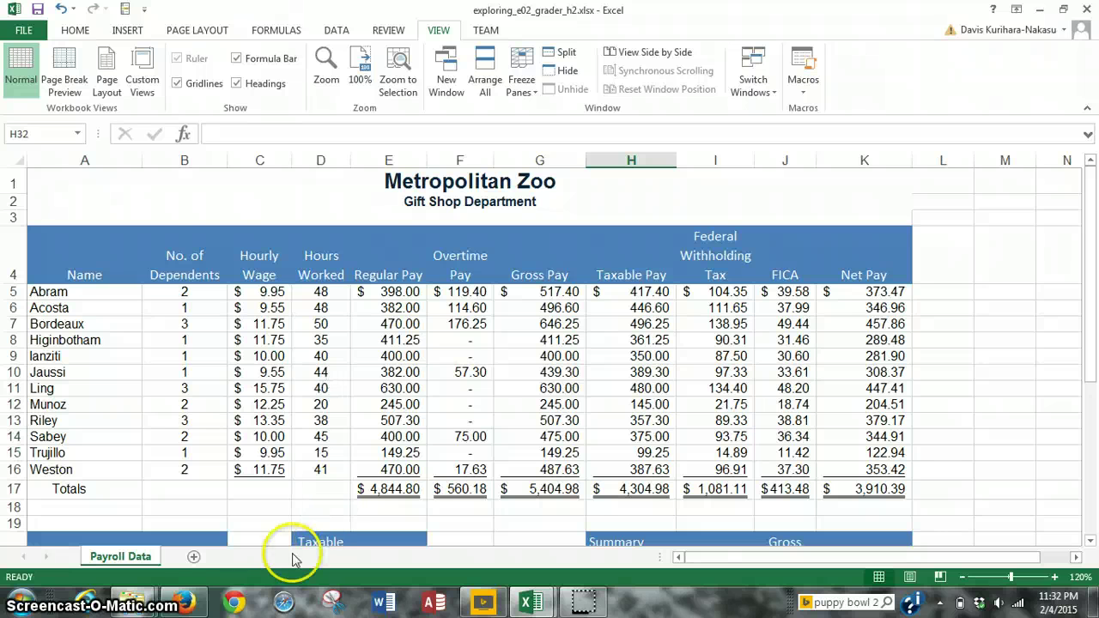
# Search Google for myitlab in Firefox and open the MyITLab Sign In page.
pyautogui.click(185, 602)
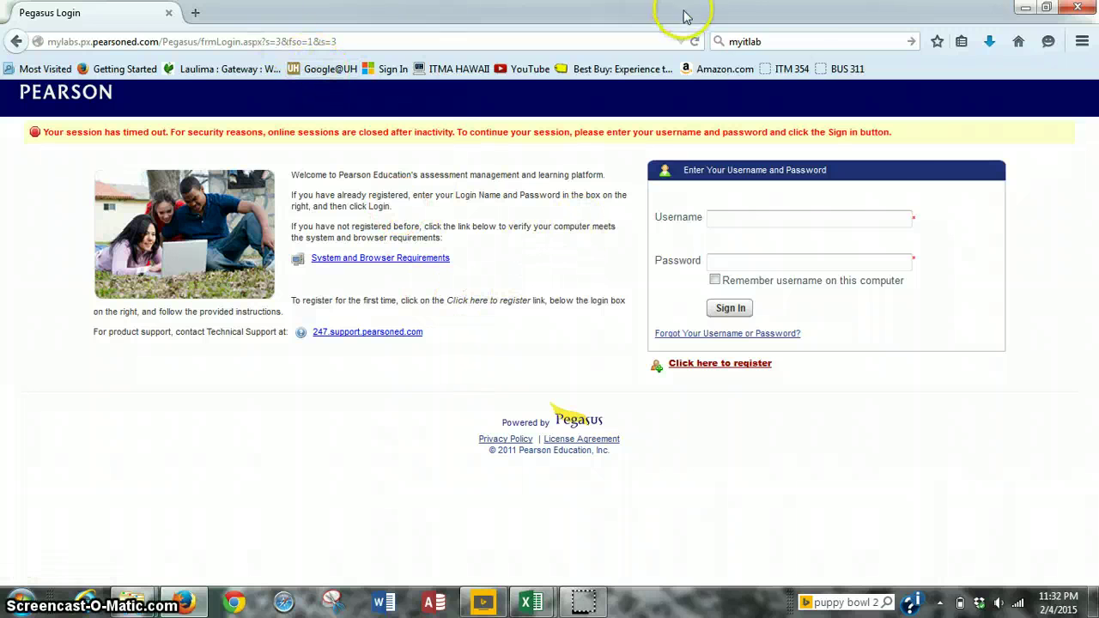
pyautogui.click(794, 41)
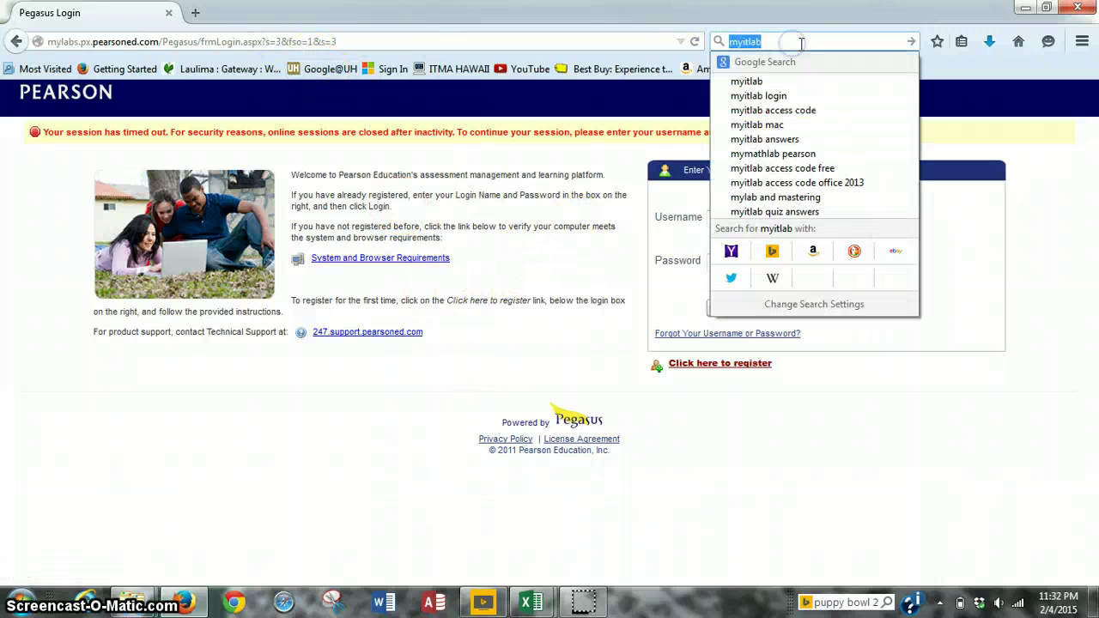
pyautogui.click(911, 41)
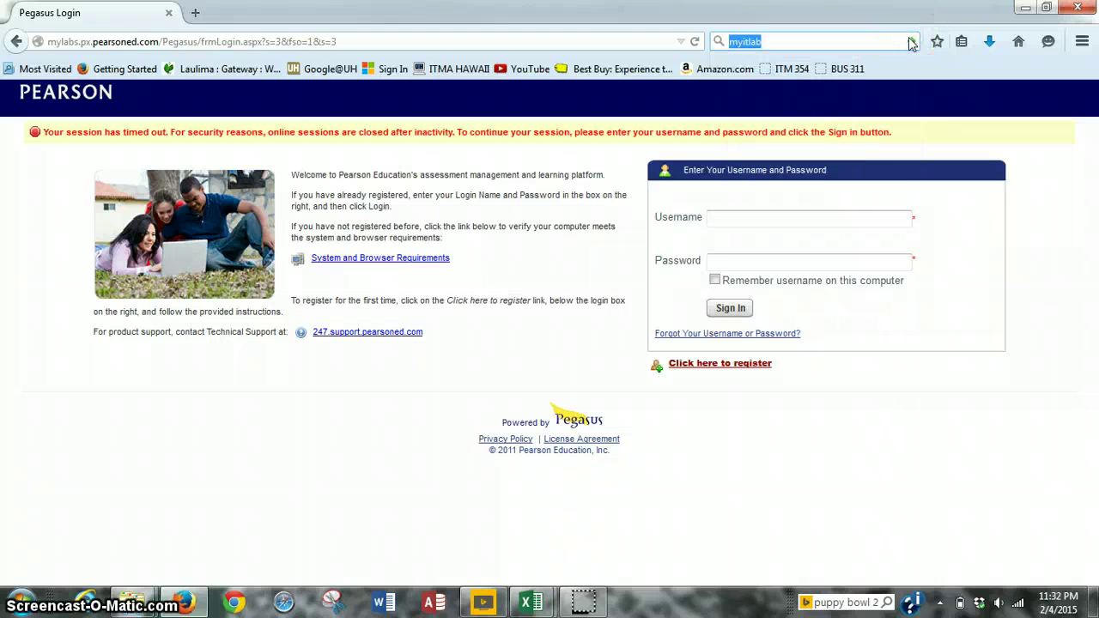
pyautogui.click(912, 42)
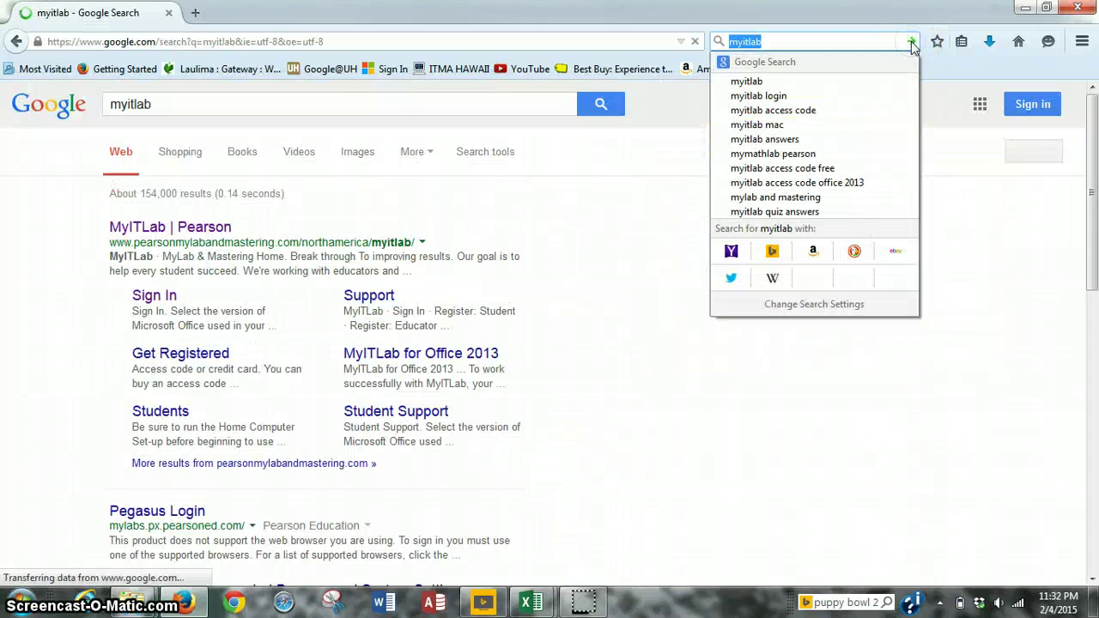
pyautogui.click(150, 296)
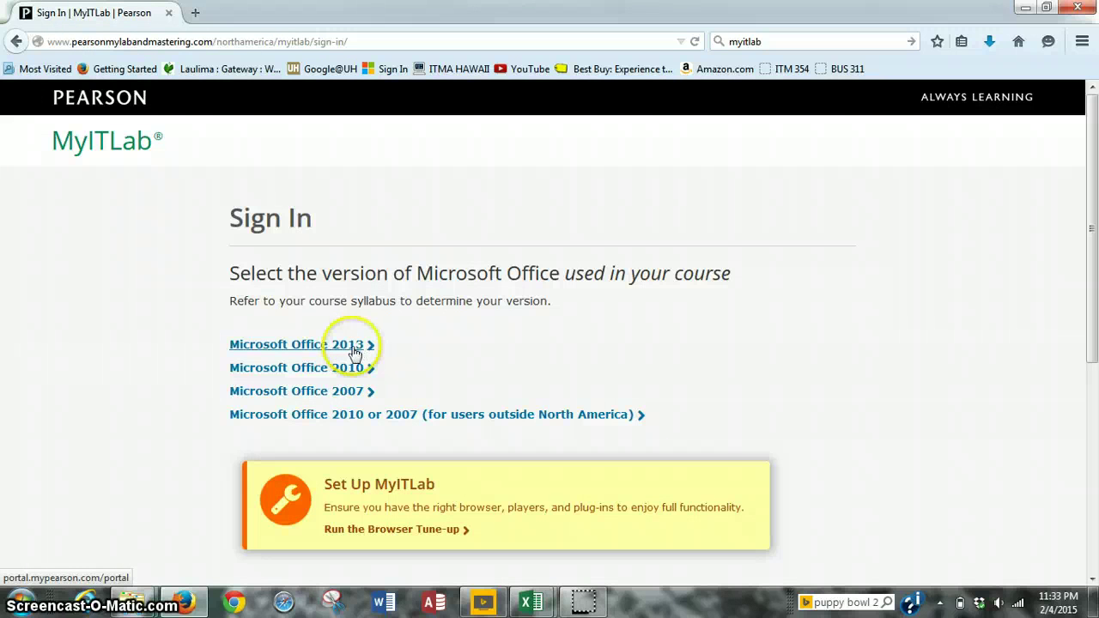
# Choose Microsoft Office 2013 and open the BUS 311 Spring 2015 course home.
pyautogui.click(340, 347)
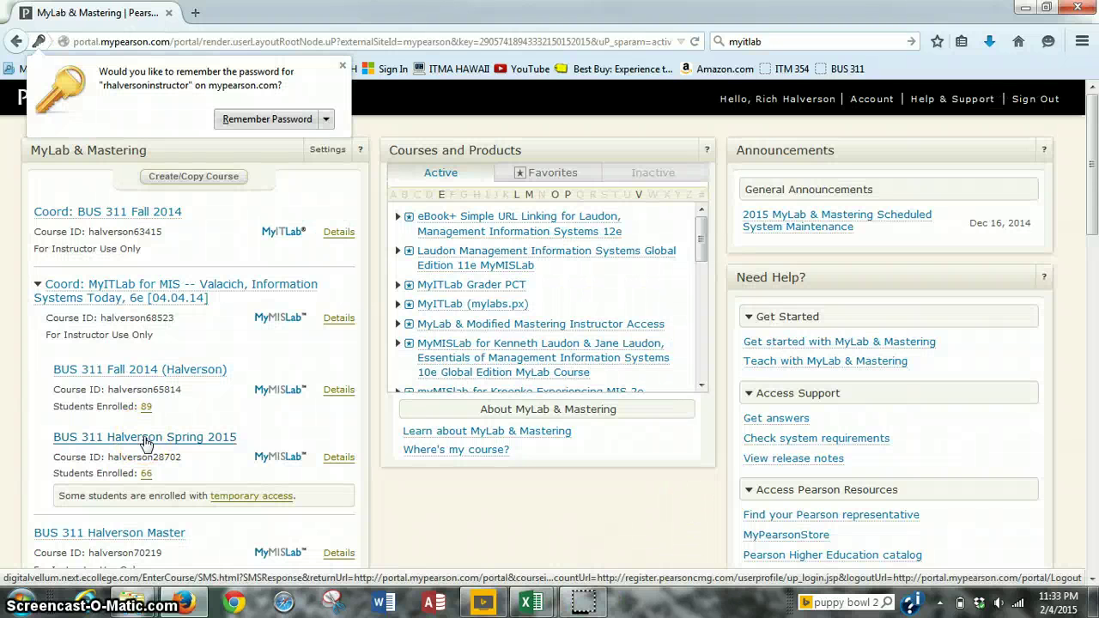
pyautogui.click(146, 438)
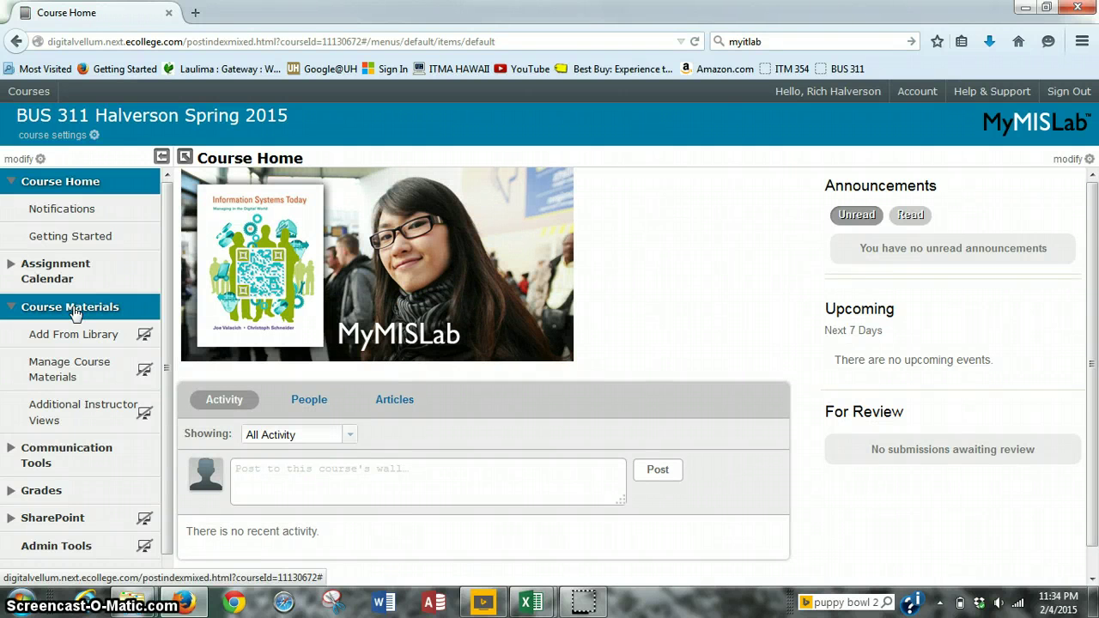
# From Course Materials, open the Project 2 (Excel Ch 2 - Formulas and Functions) assignment.
pyautogui.click(76, 311)
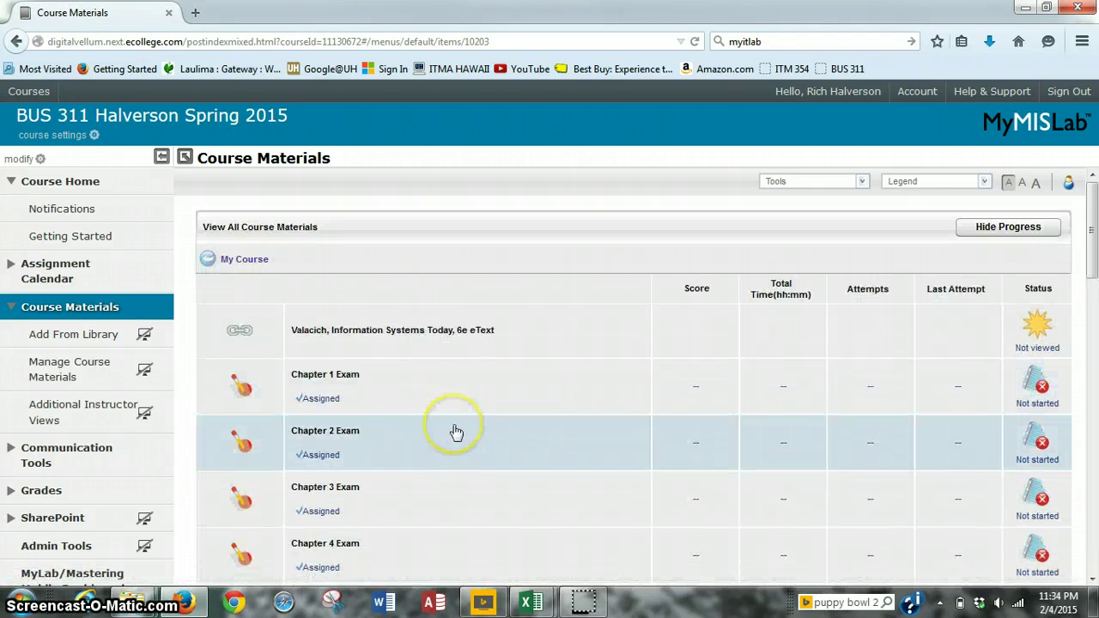
pyautogui.scroll(-10, 455, 432)
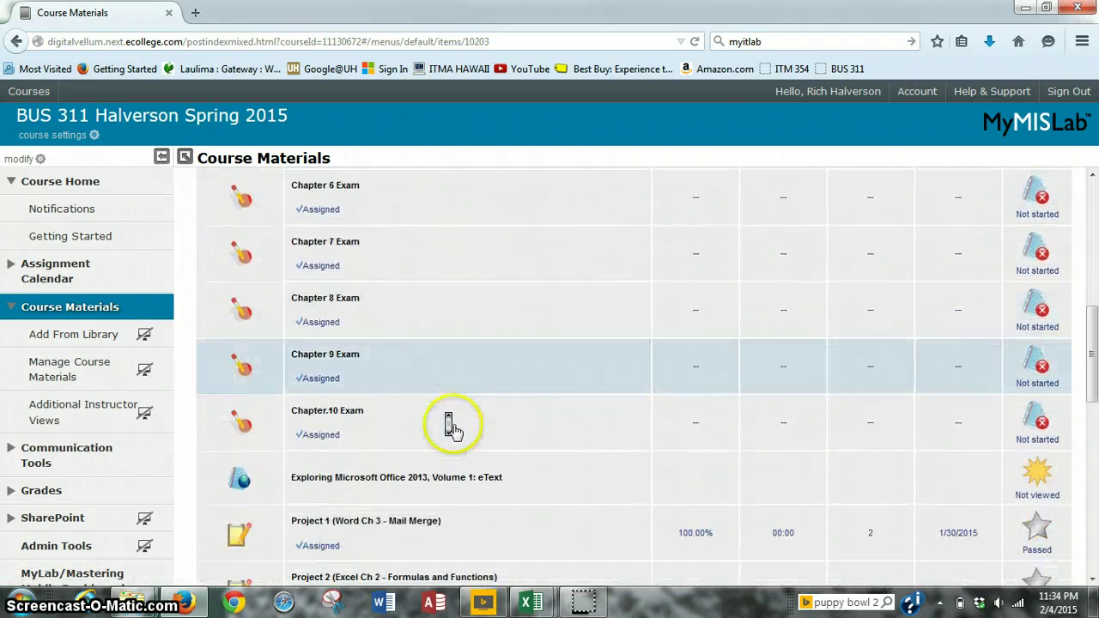
pyautogui.scroll(-3, 456, 432)
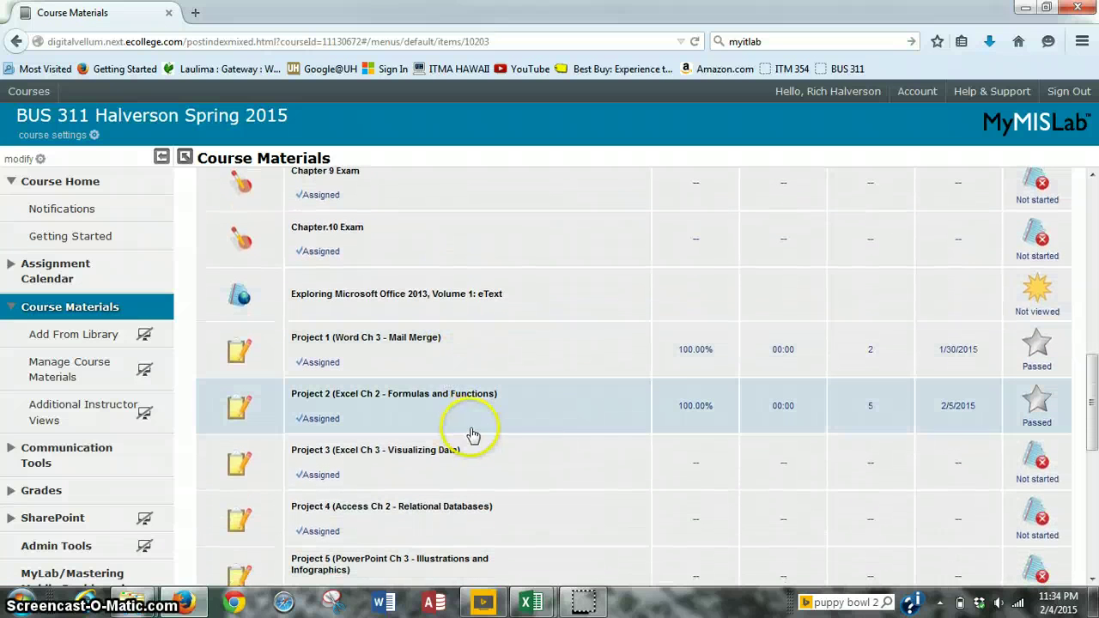
pyautogui.moveTo(437, 407)
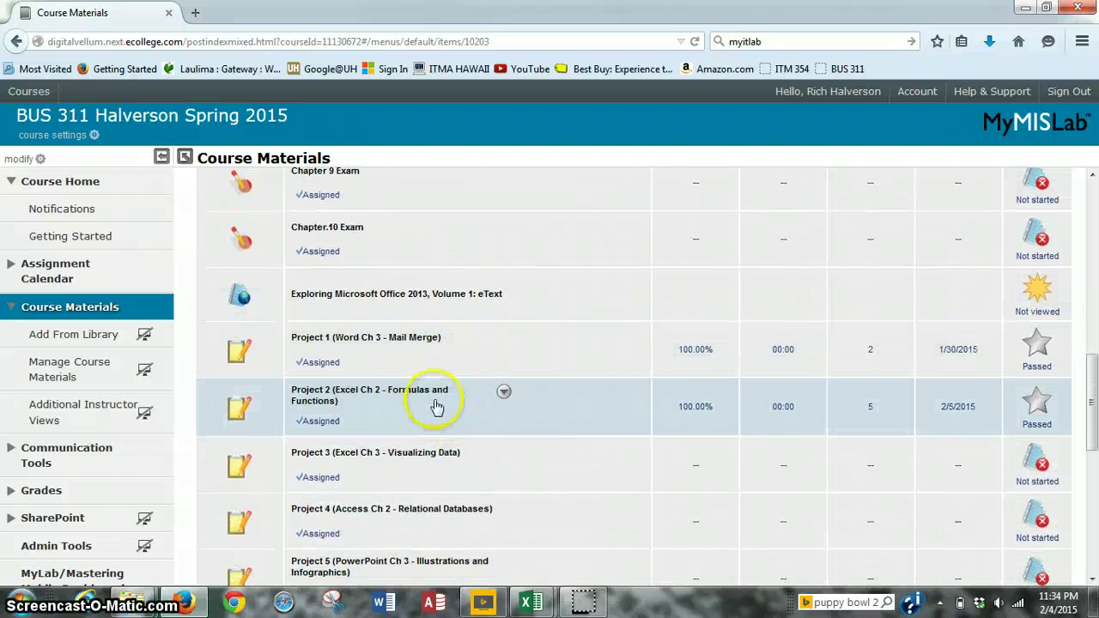
pyautogui.click(506, 395)
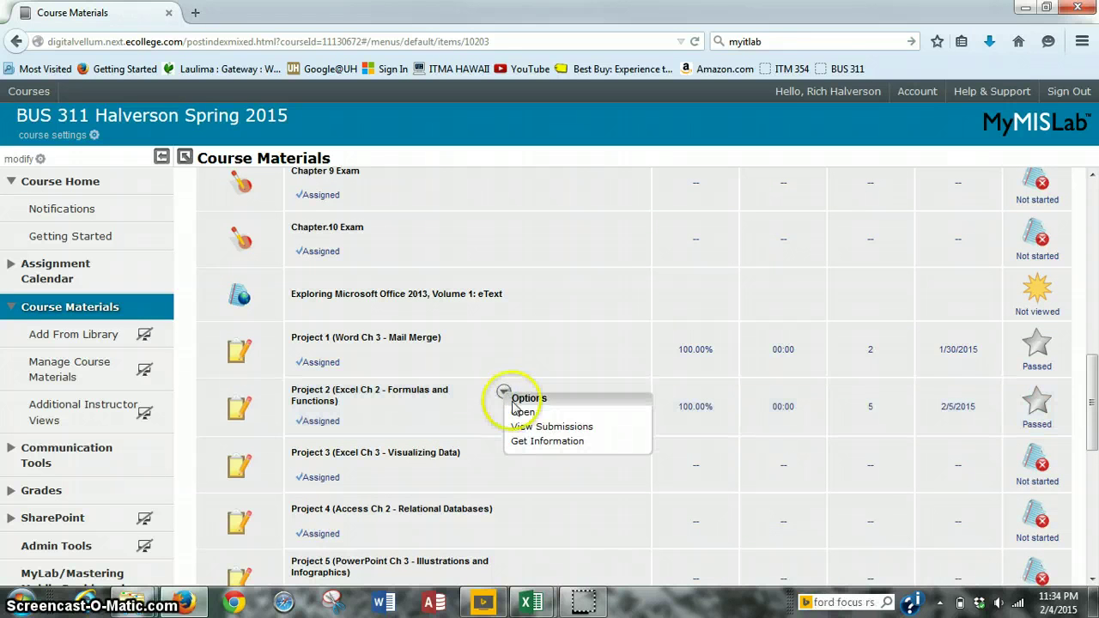
pyautogui.click(521, 413)
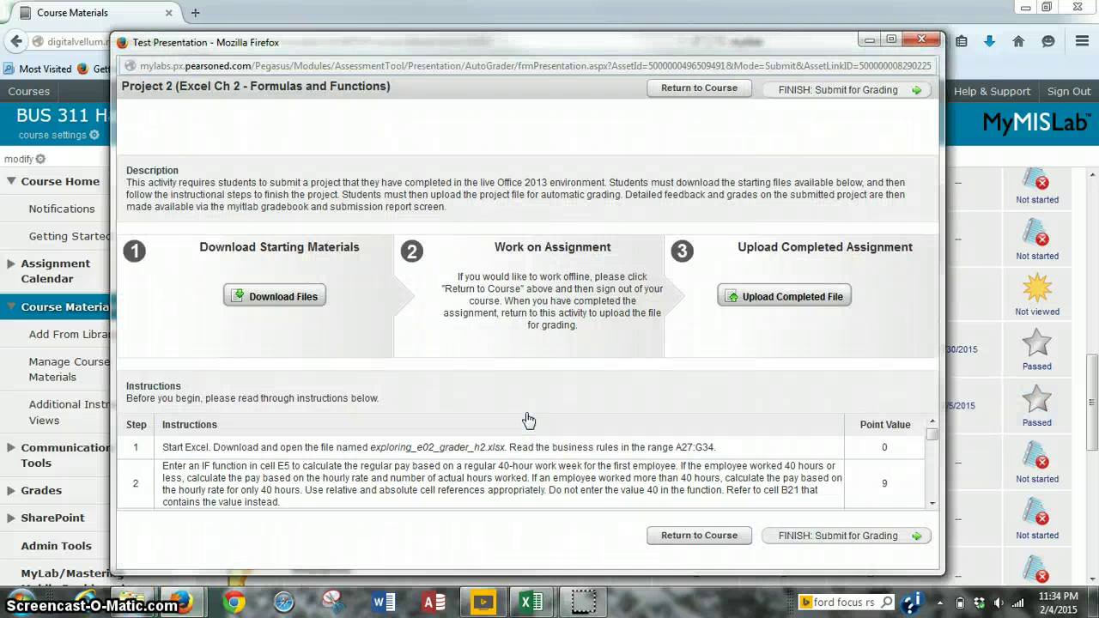
# Open the Upload Completed File window for the Project 2 assignment.
pyautogui.click(775, 302)
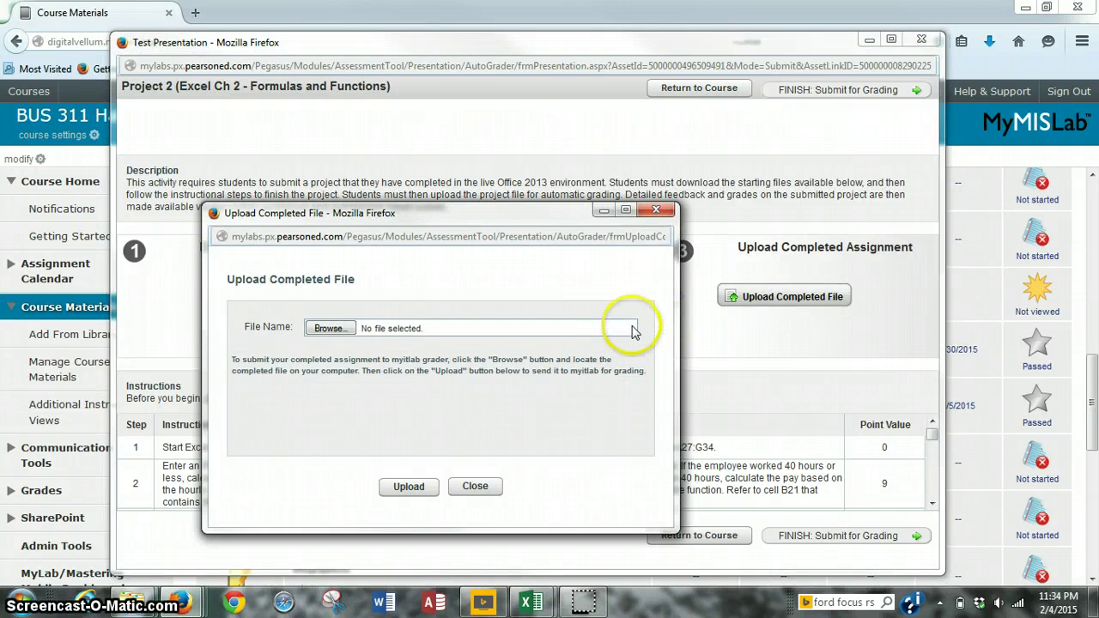